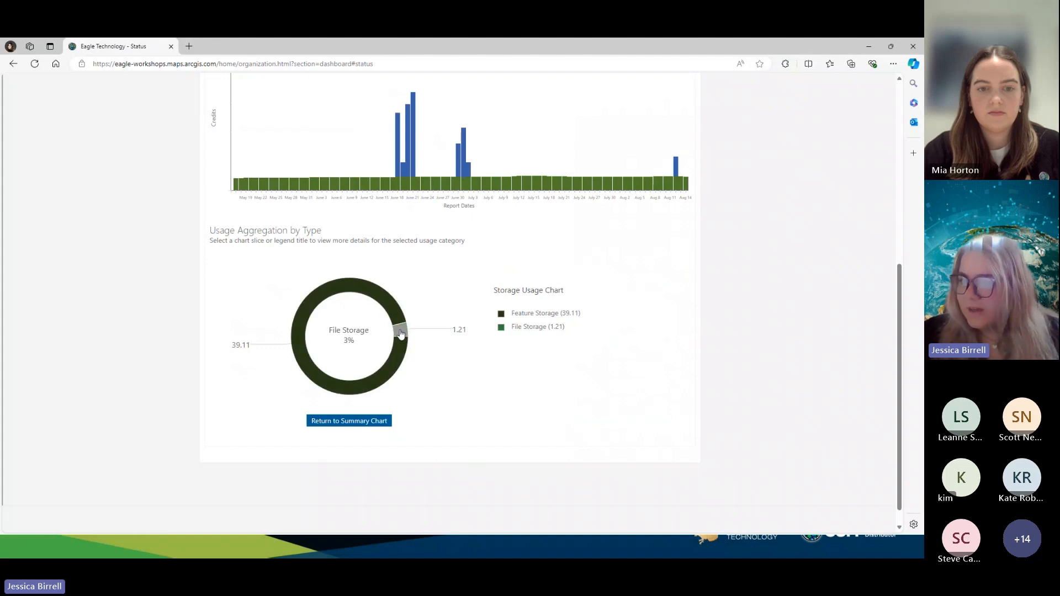
Step: Show the detail reports for feature storage and file storage from the storage usage chart
click(300, 330)
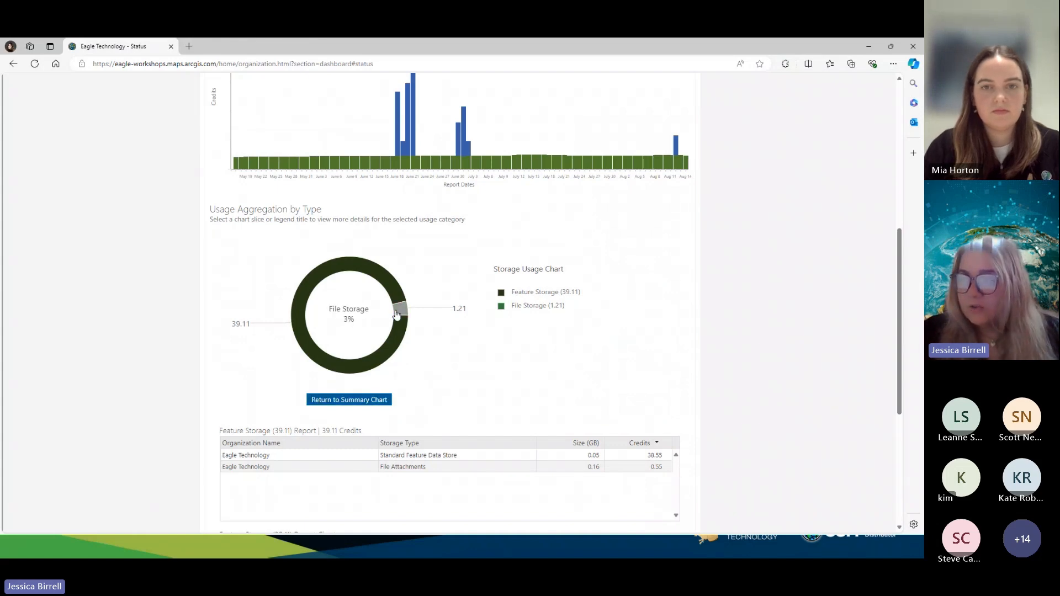
click(399, 312)
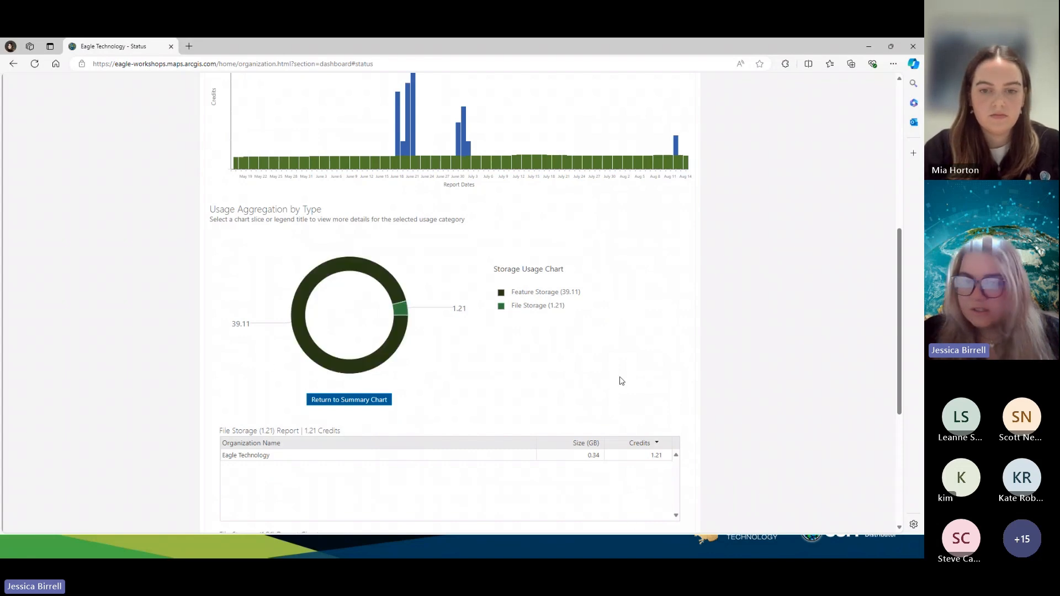
Step: Download the credit usage report for 17/5/2024 to 14/8/2024 from the status dashboard
scroll(565, 445, up, 4)
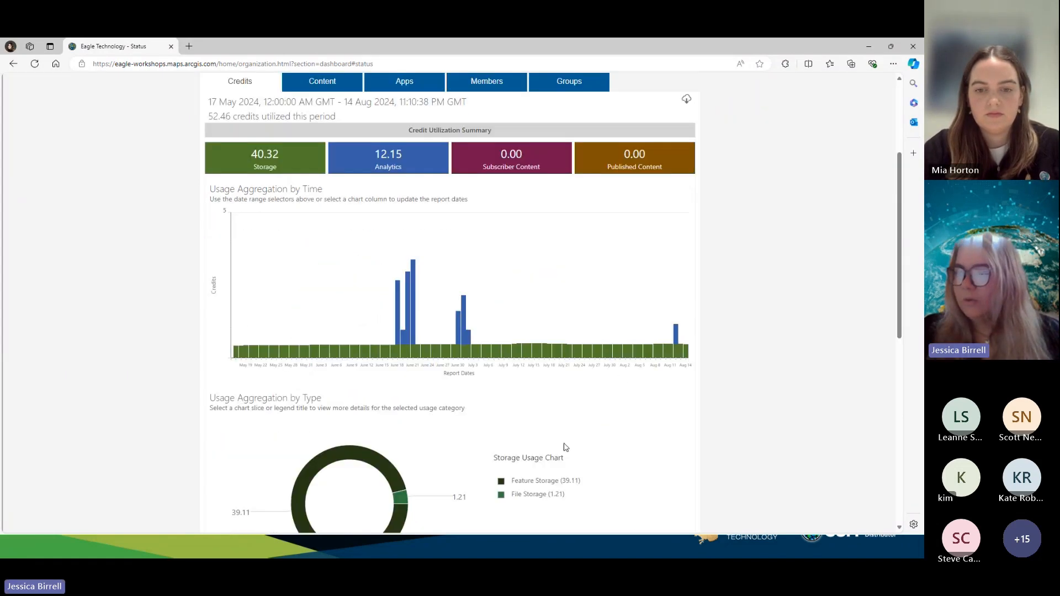
scroll(564, 445, up, 2)
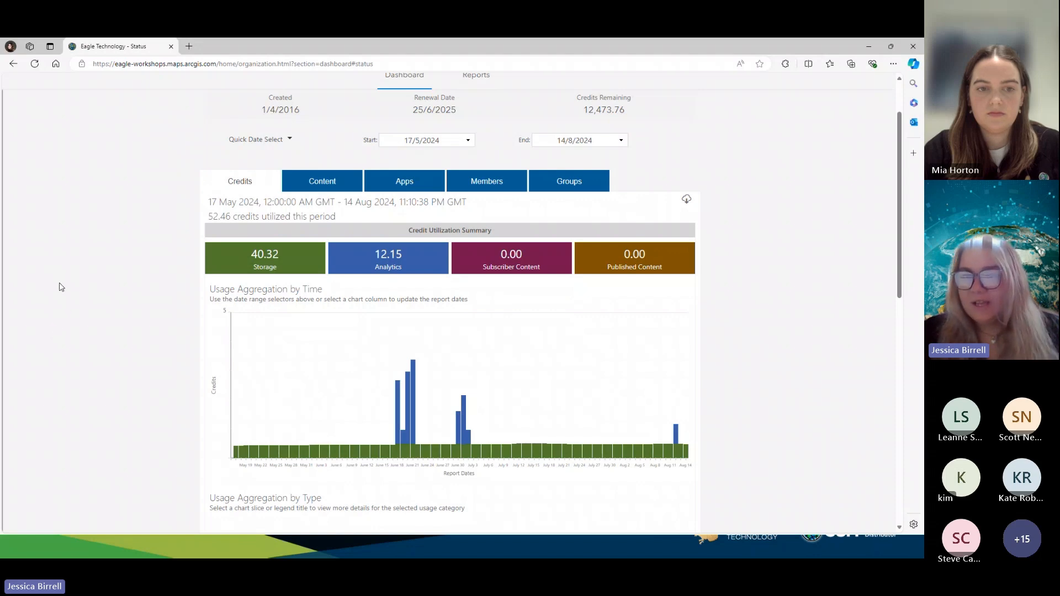
click(687, 203)
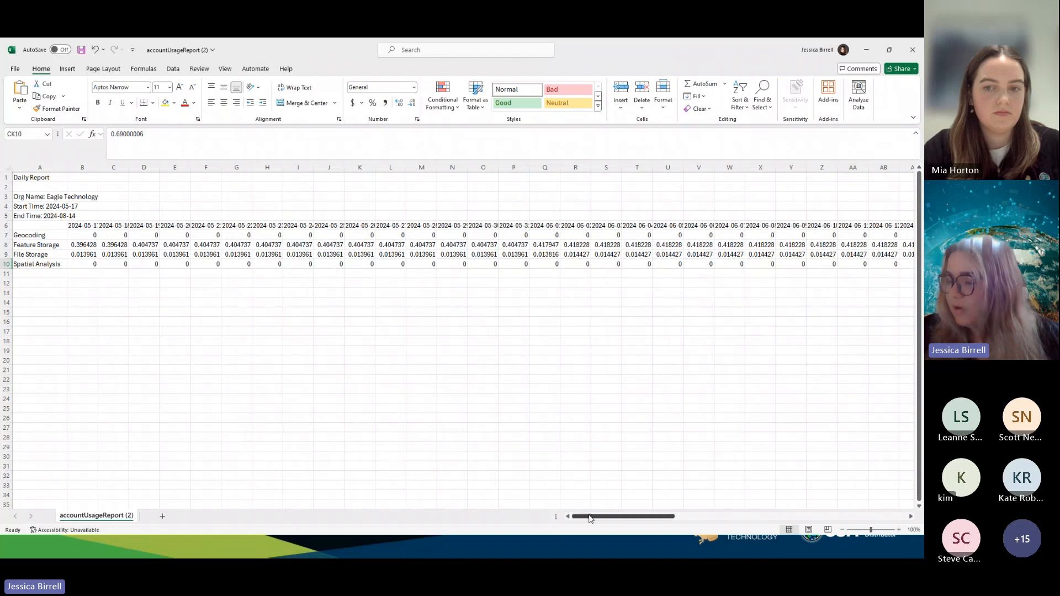
Step: Examine the daily credit values in accountUsageReport (2) in Excel, focusing on the days with spatial analysis usage
drag(591, 517, 643, 517)
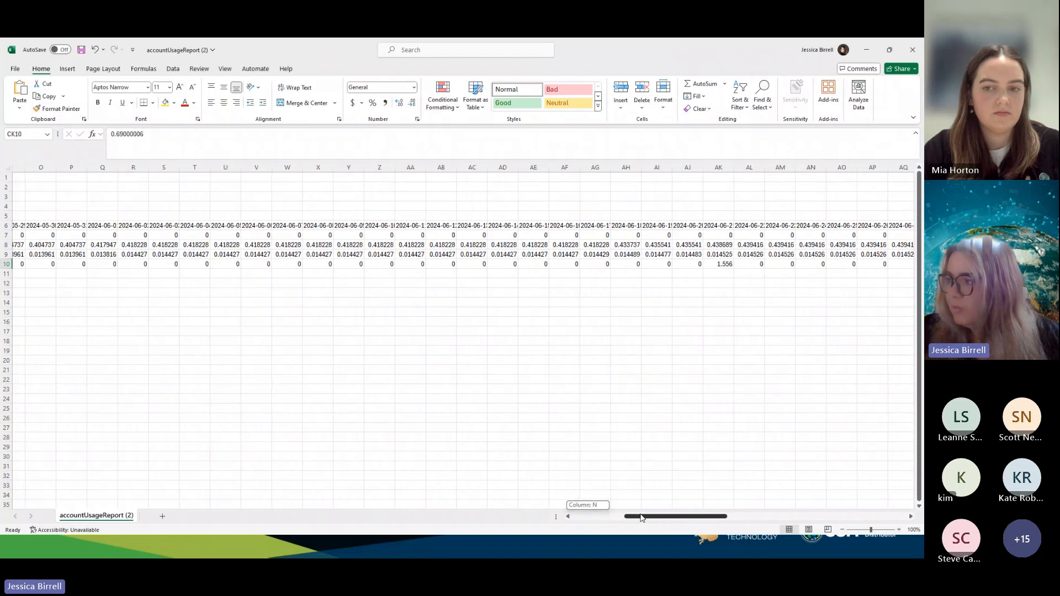
click(718, 262)
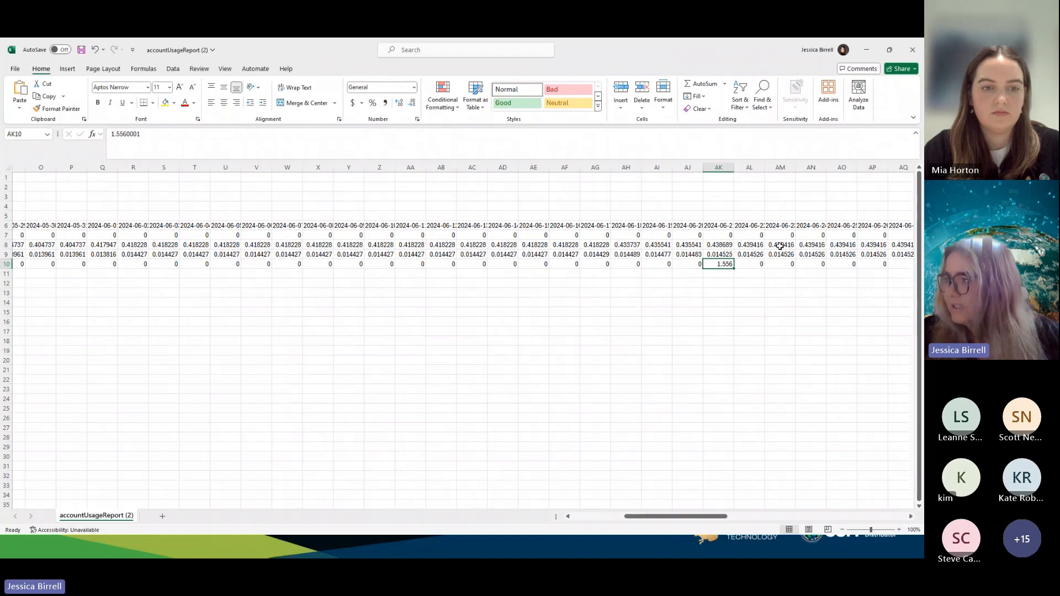
drag(695, 516, 887, 525)
click(807, 264)
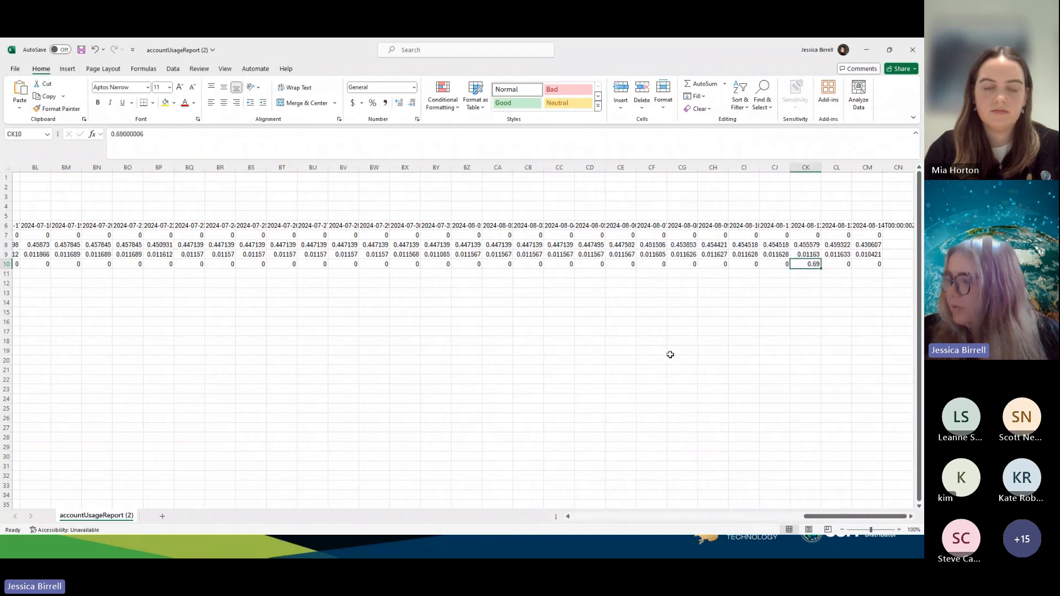
drag(828, 518, 343, 492)
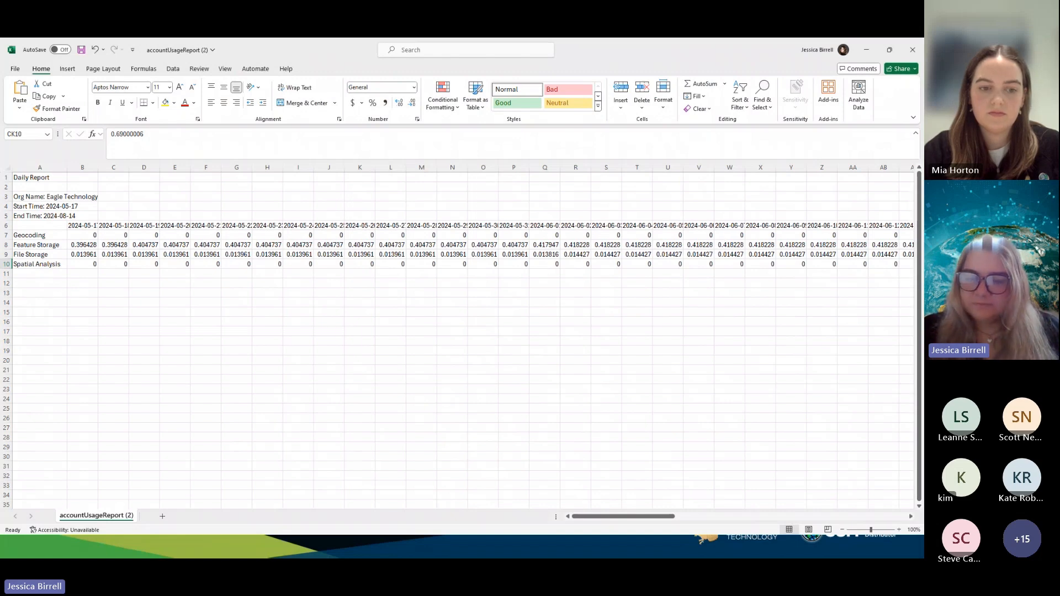
Step: Switch back to ArcGIS Online in the browser and open the organization's status reports
key(alt+Tab)
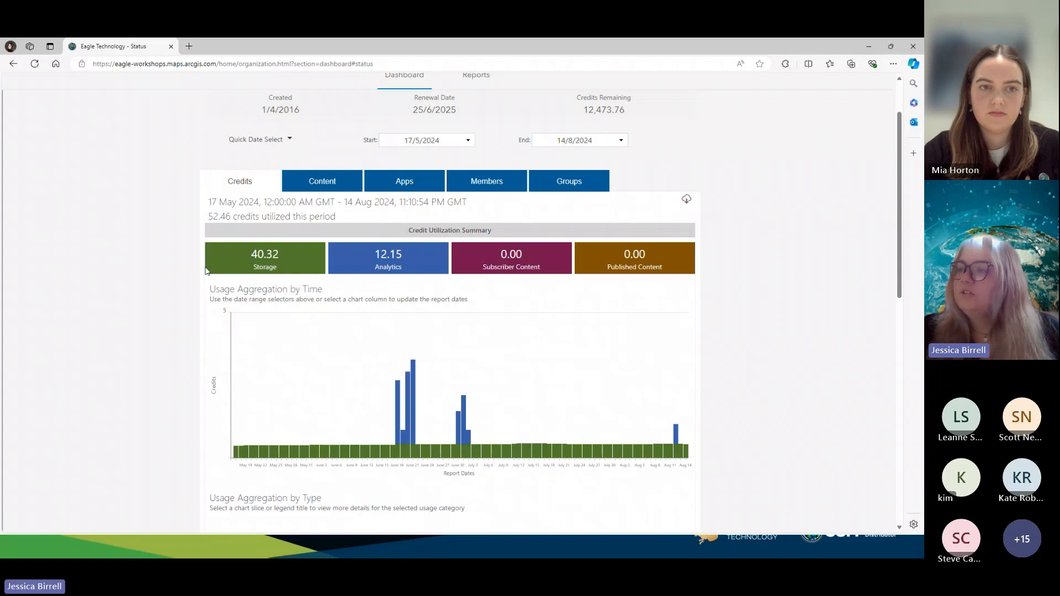
scroll(71, 338, up, 2)
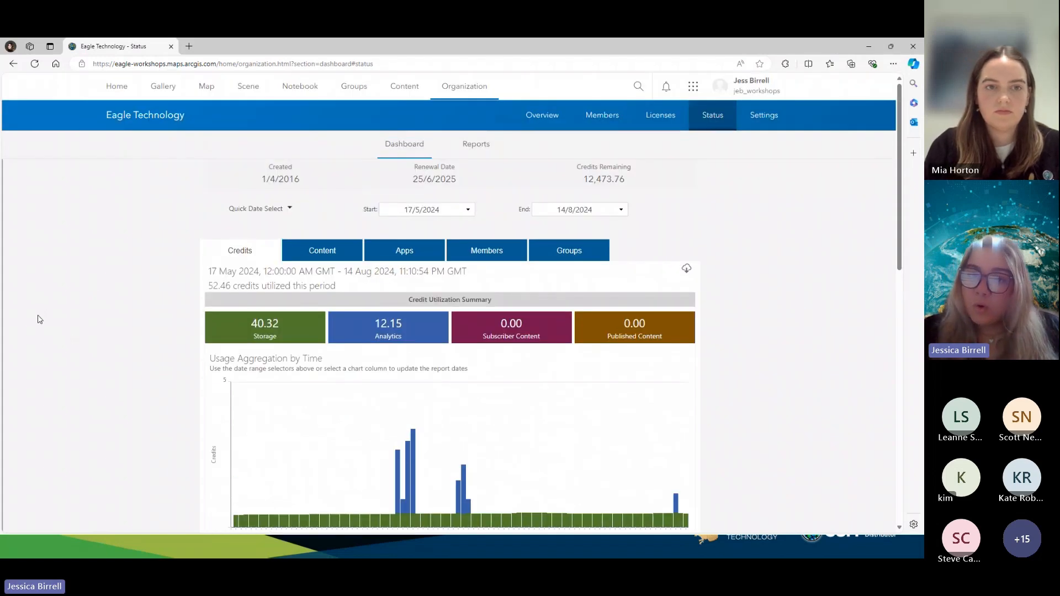
click(478, 146)
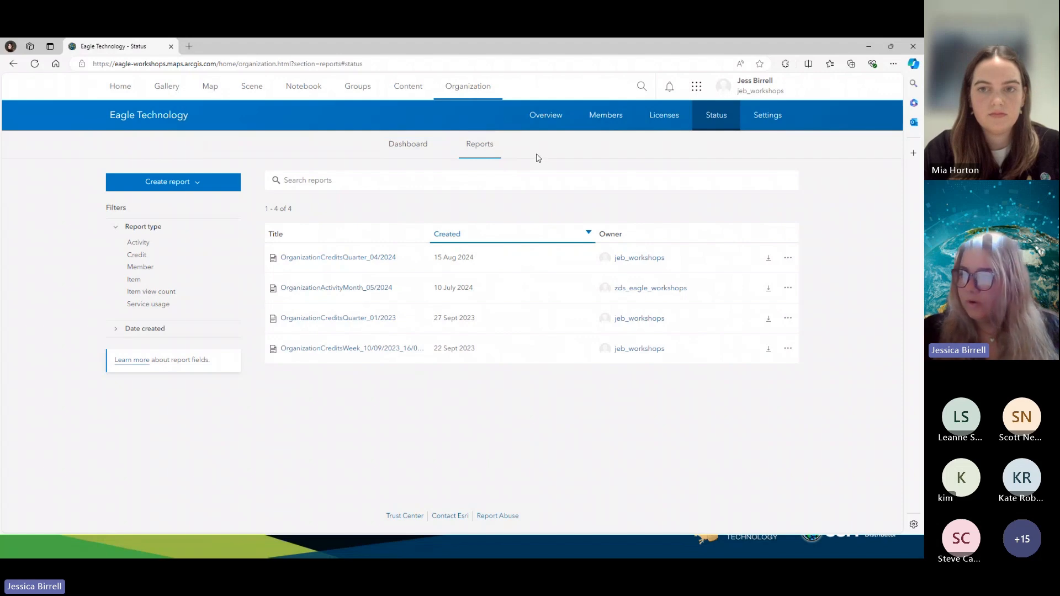
Step: Start a single report of type Credit covering a quarter
click(175, 187)
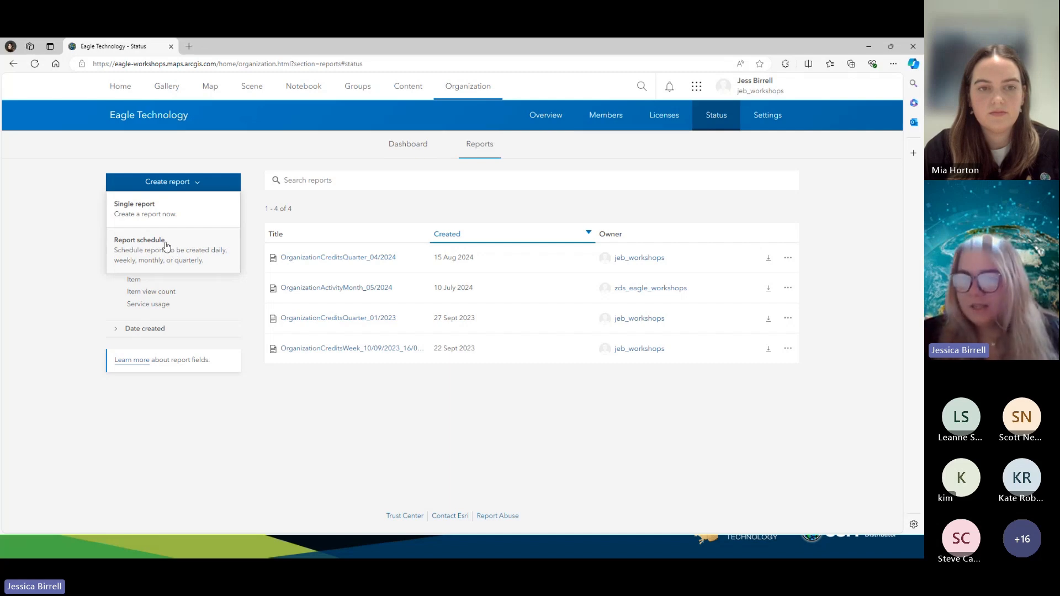
click(139, 216)
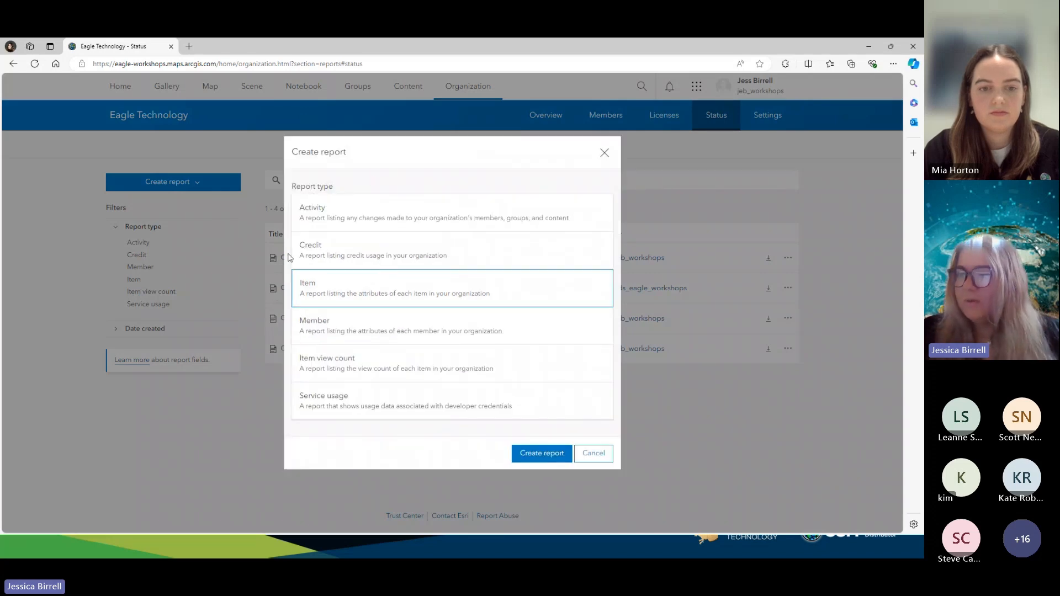
click(330, 255)
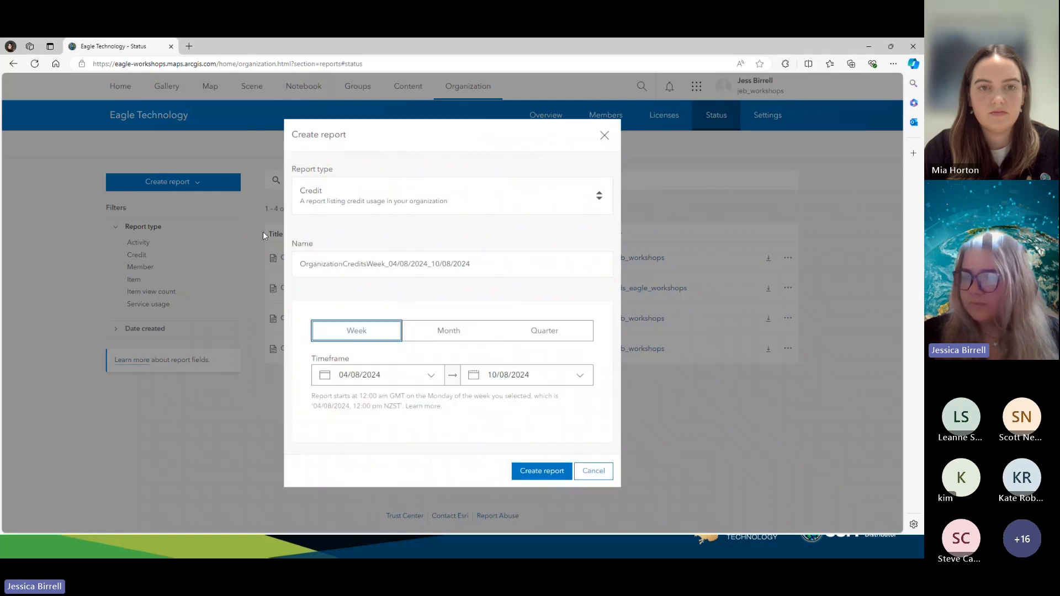
click(501, 261)
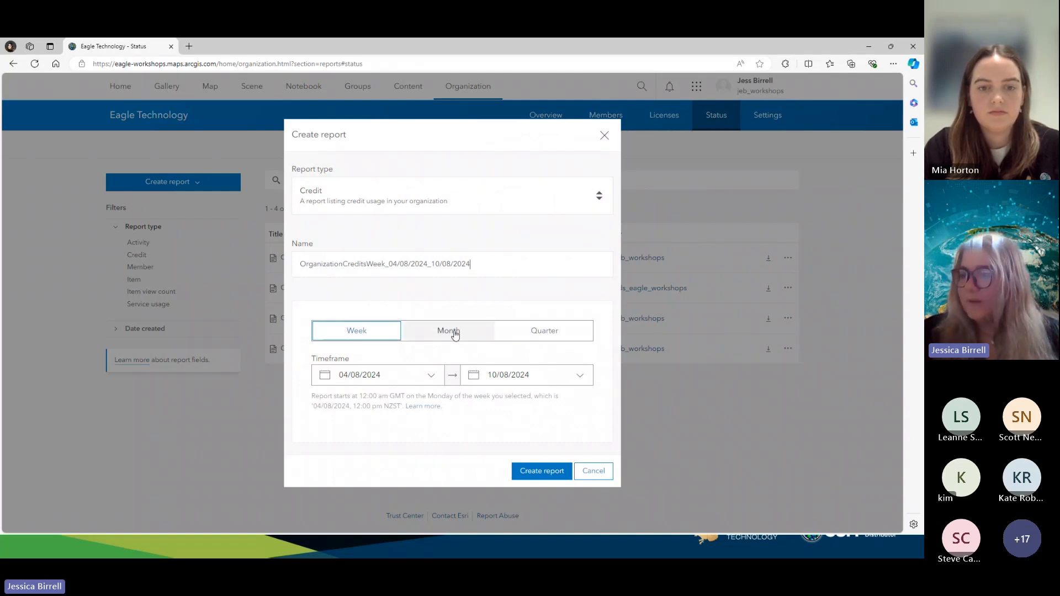
click(551, 329)
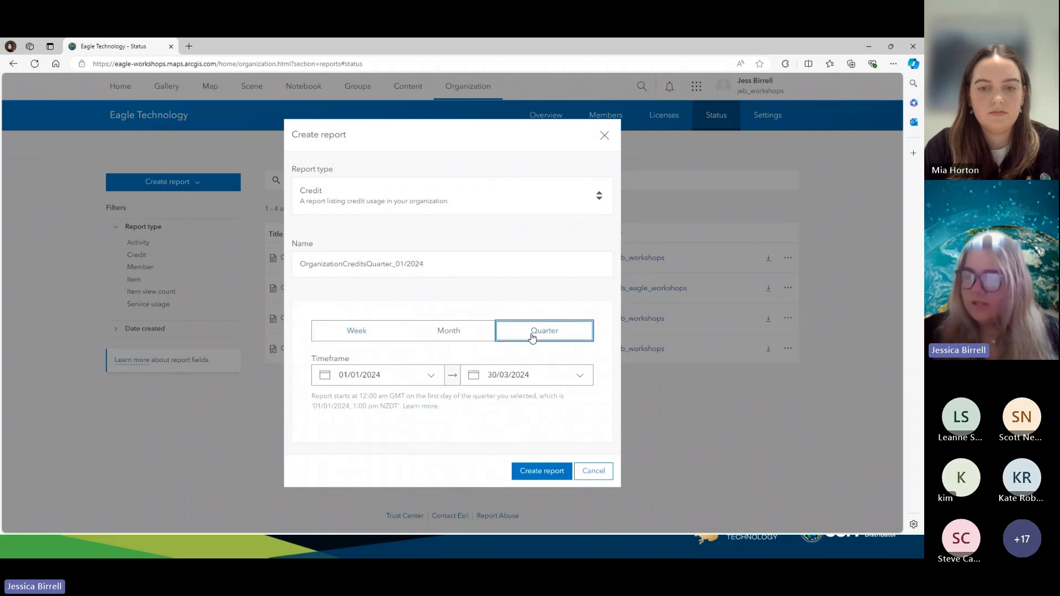
Step: Try to set the report timeframe's start date to 01/02/2024
click(362, 375)
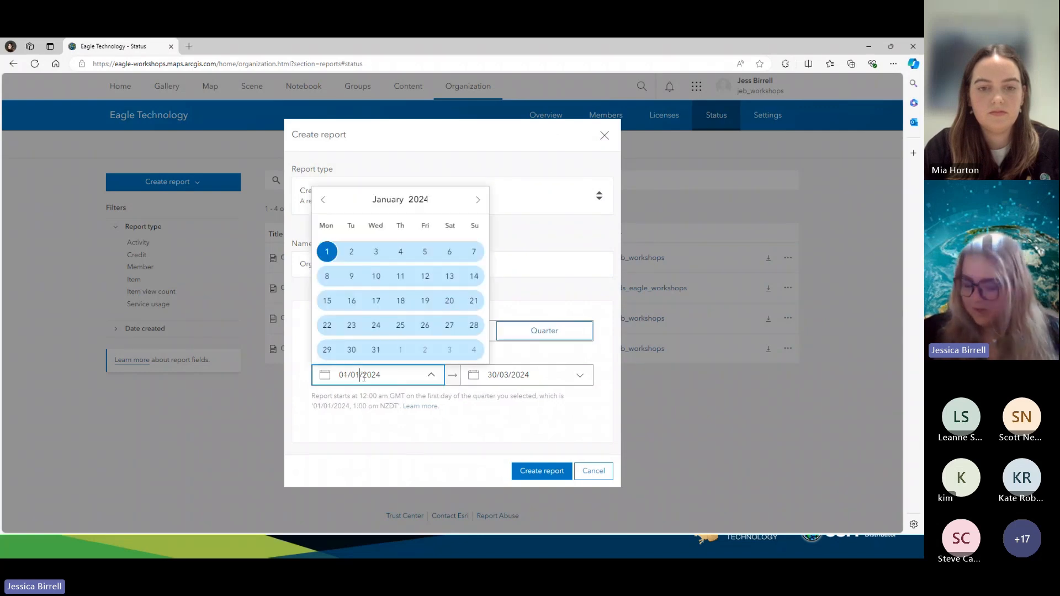
key(BackSpace)
key(BackSpace)
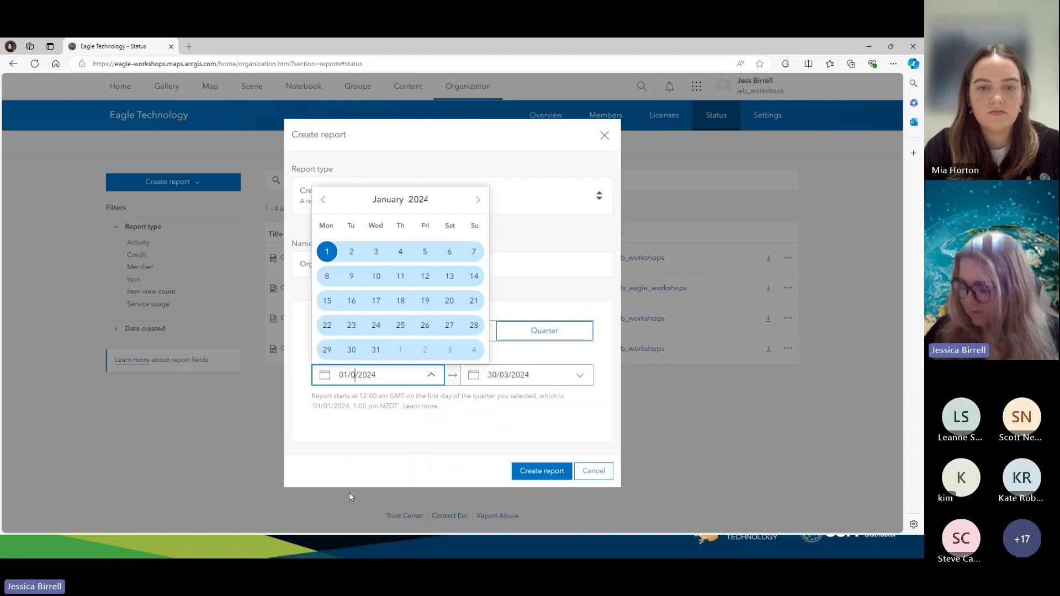
text(2)
click(499, 400)
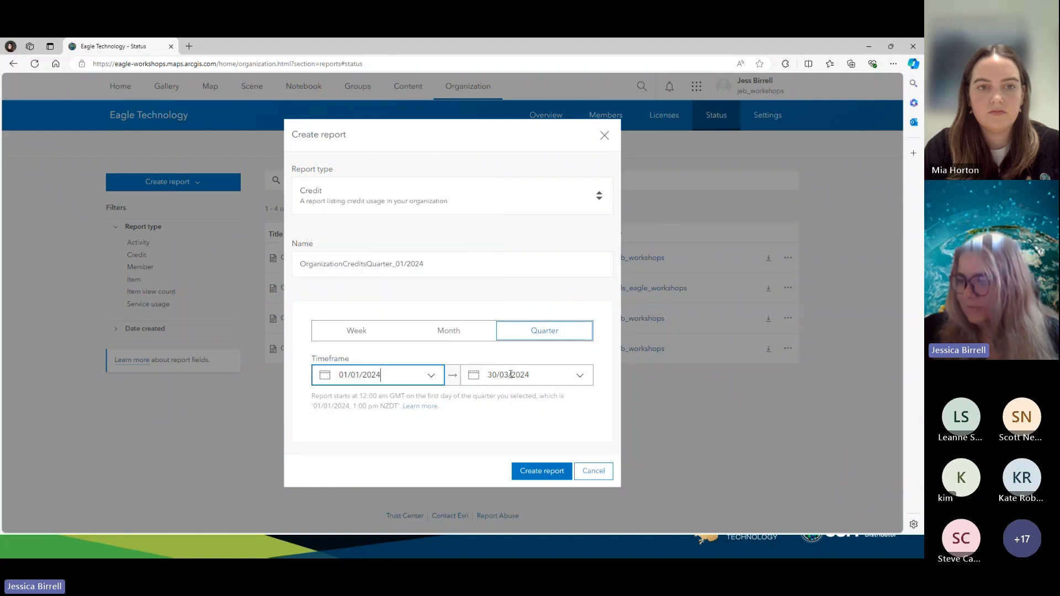
Step: Set the report timeframe's end date to 30/05/2024 and create the report
click(510, 375)
key(BackSpace)
text(5)
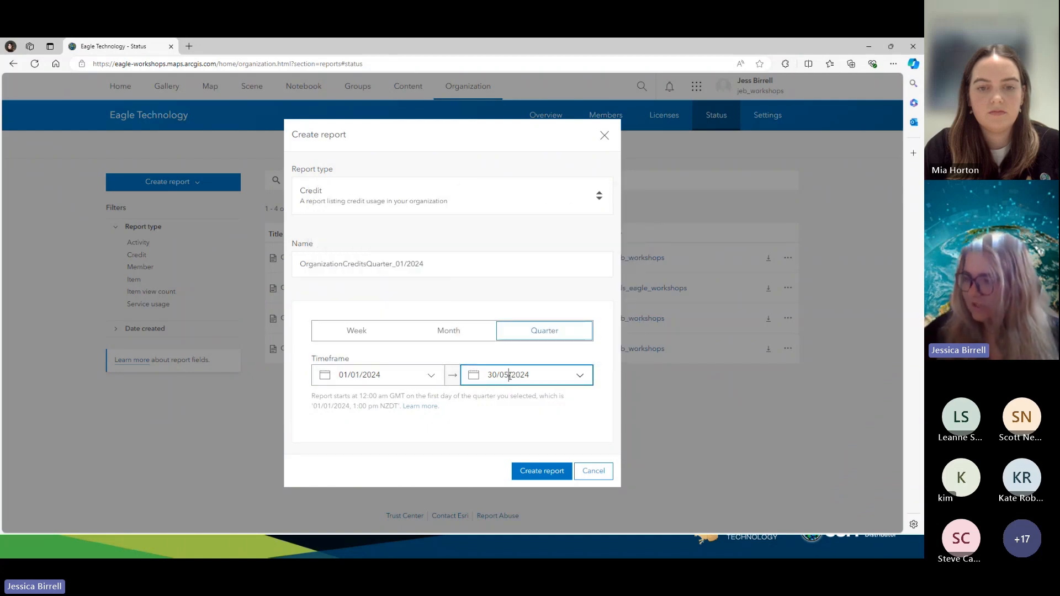
click(514, 425)
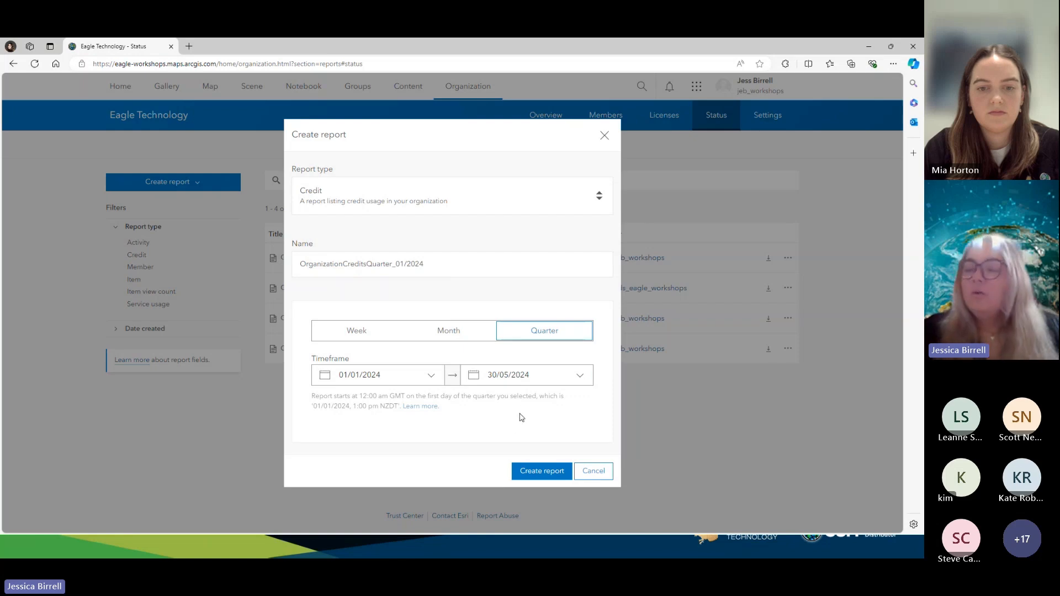
click(542, 477)
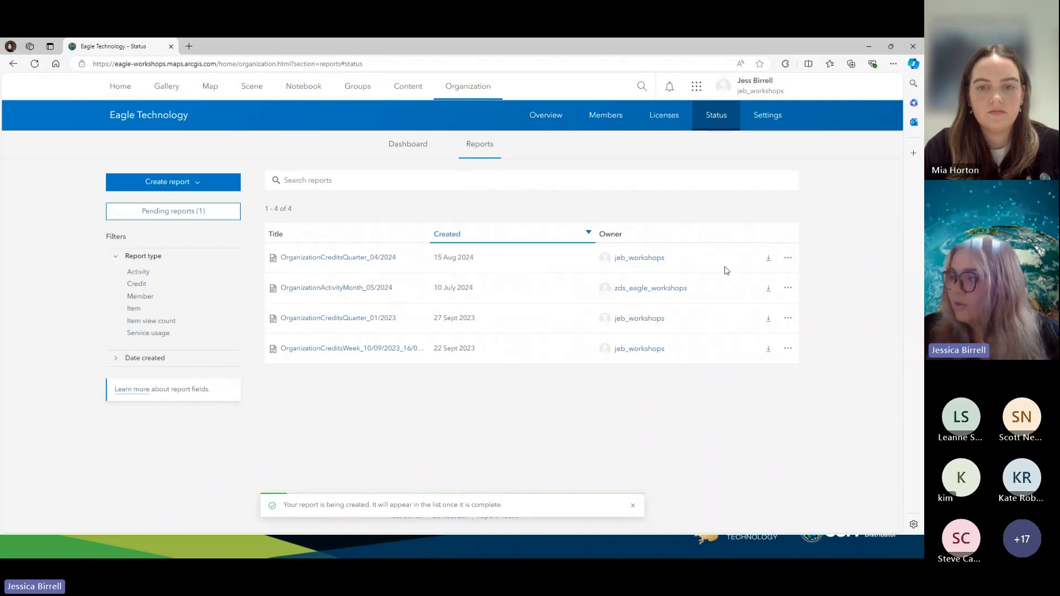
Step: Download the OrganizationCreditsQuarter_04/2024 report and open the CSV file in Excel
click(766, 260)
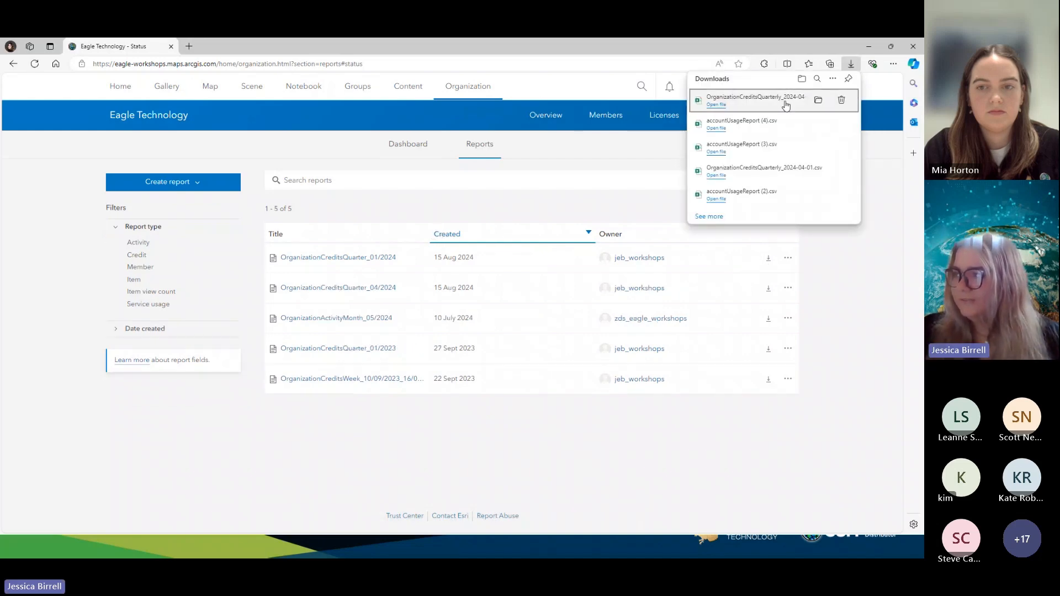
click(785, 105)
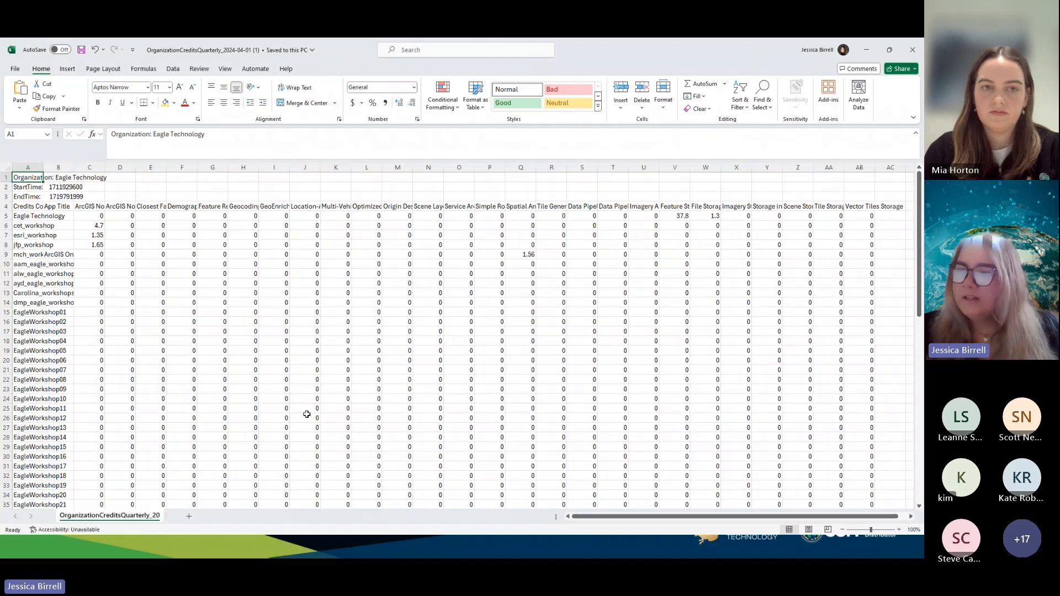
Step: Widen column C to read its ArcGIS Notebook heading, then select cell C8 with the jfp_workshop value
click(85, 203)
click(100, 166)
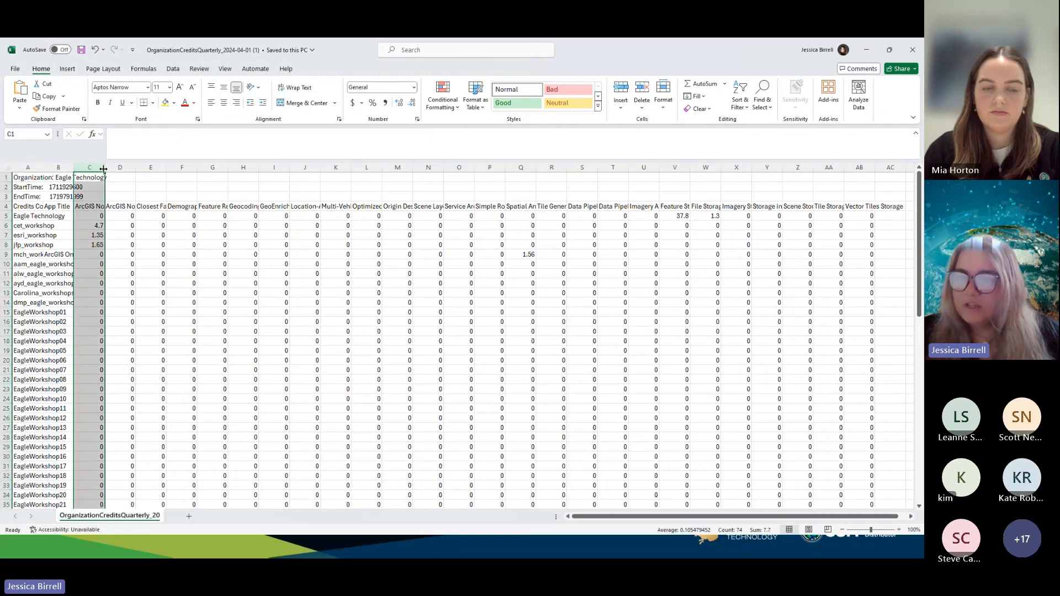
drag(105, 166, 148, 165)
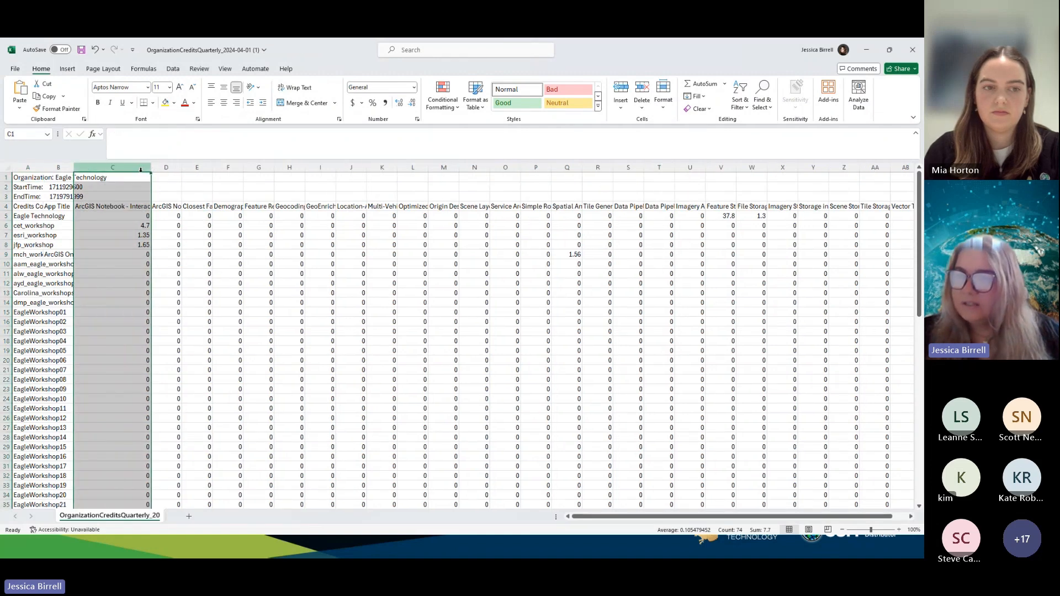
click(138, 244)
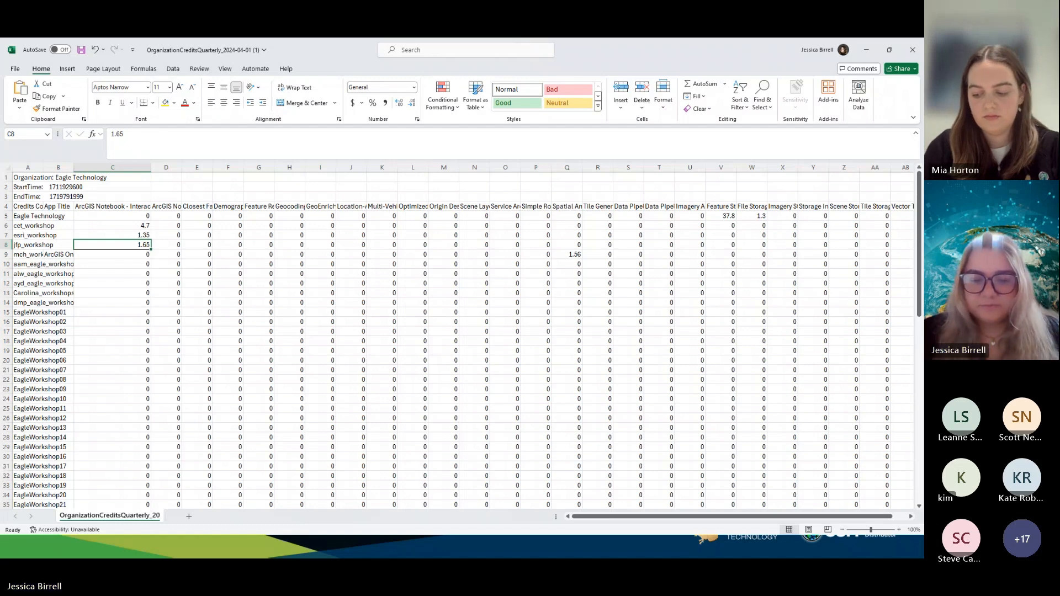
Step: Switch back to ArcGIS Online, dismiss the downloads list and open the organization's credit allocation settings
key(alt+Tab)
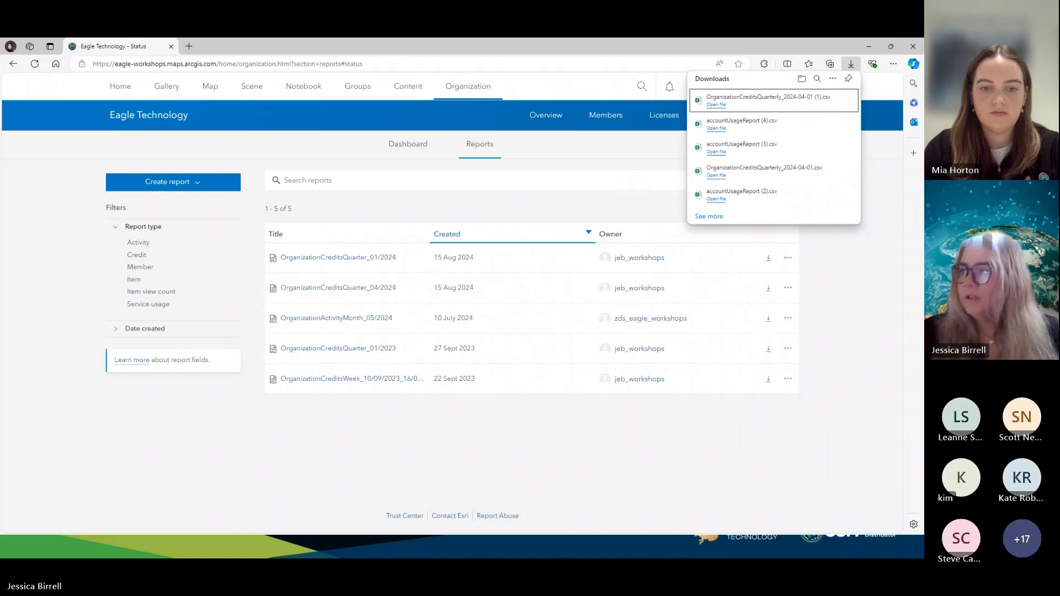
click(854, 321)
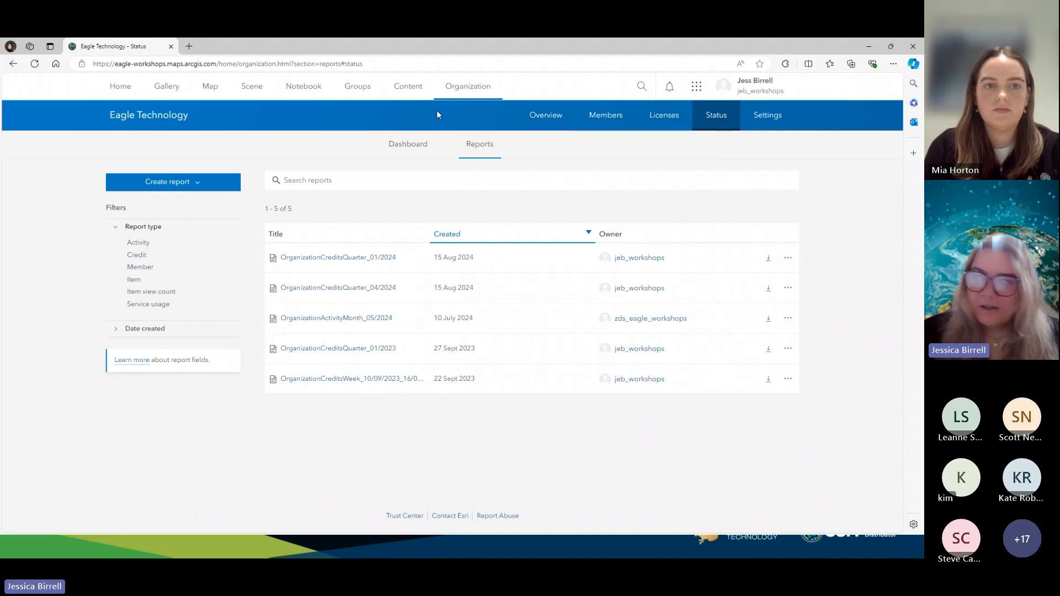
click(779, 121)
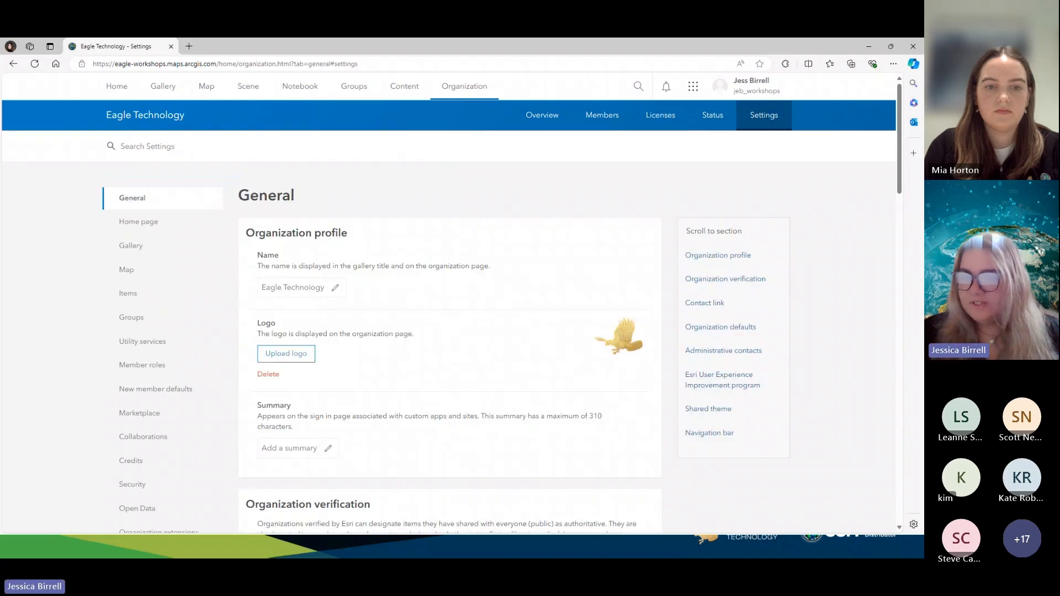
scroll(69, 274, down, 2)
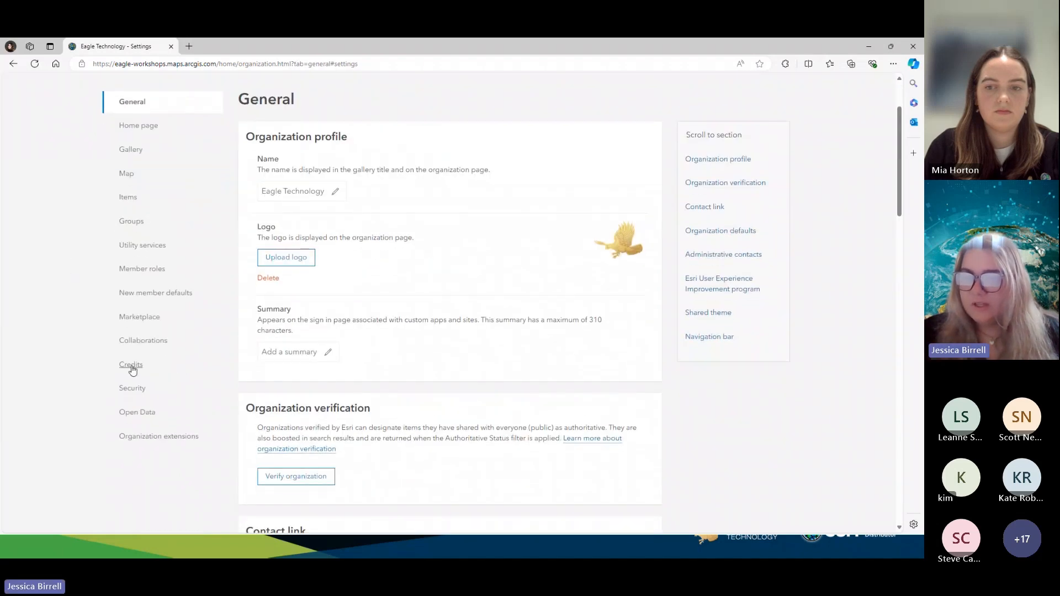
click(132, 363)
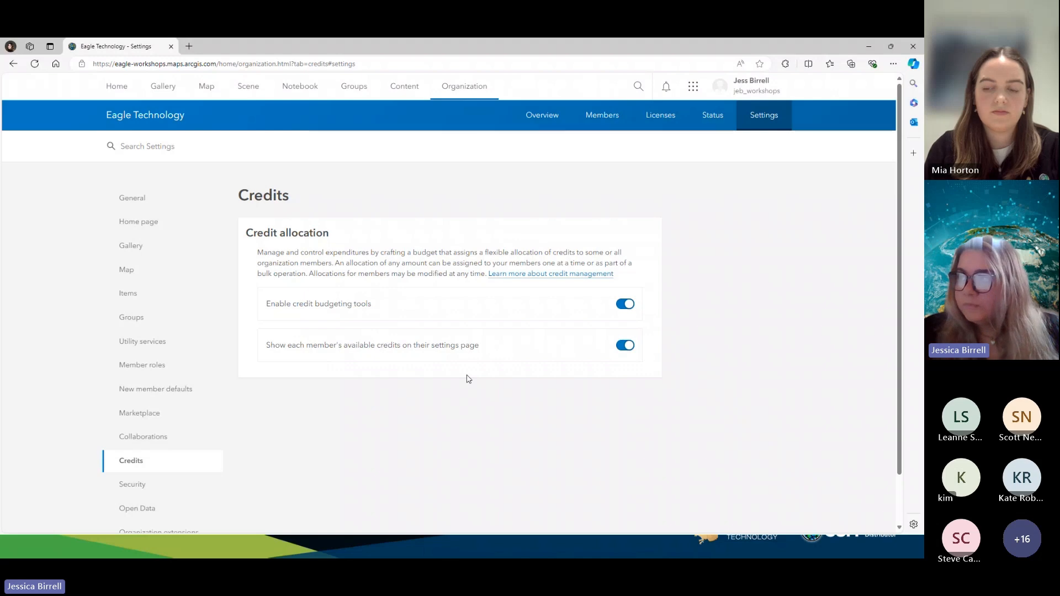
Step: View the members' remaining credits in the organization's member list, then return to the organization settings
click(592, 125)
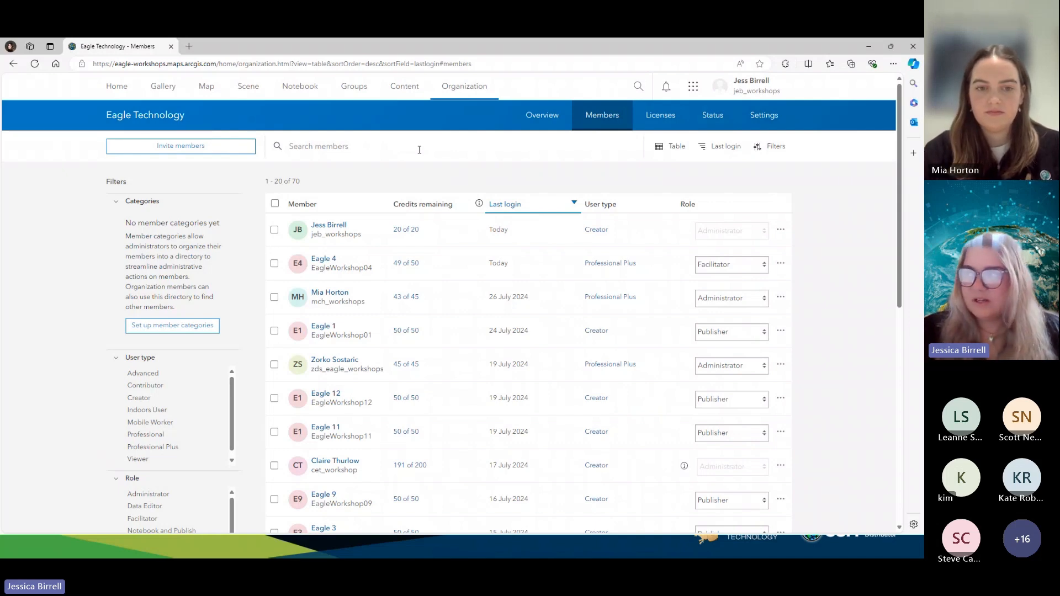
click(764, 115)
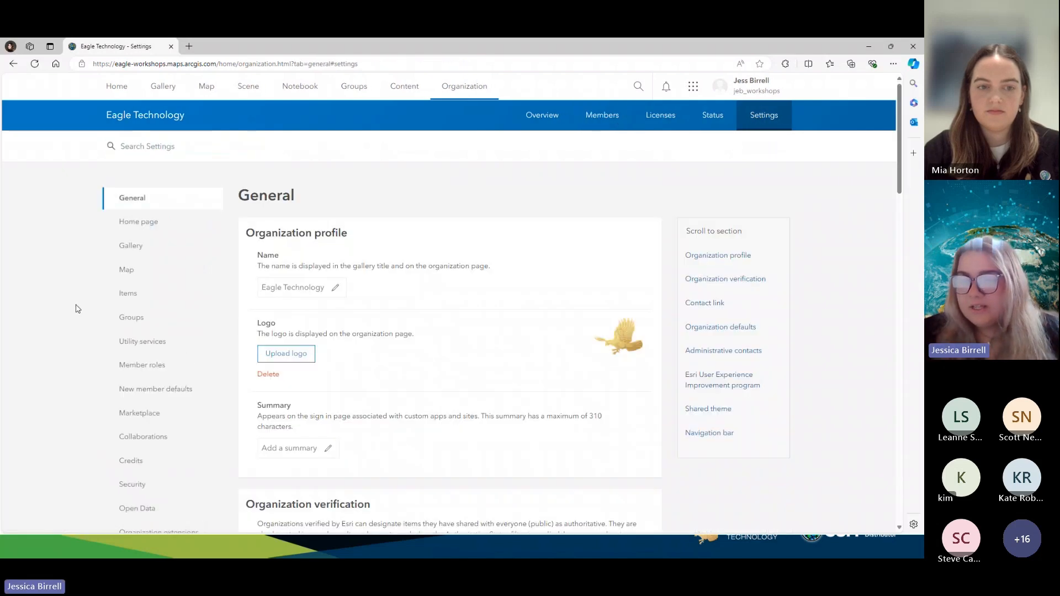
Step: Open the organization's member roles settings and highlight the Custom type of the Notebook and Publish role
click(142, 366)
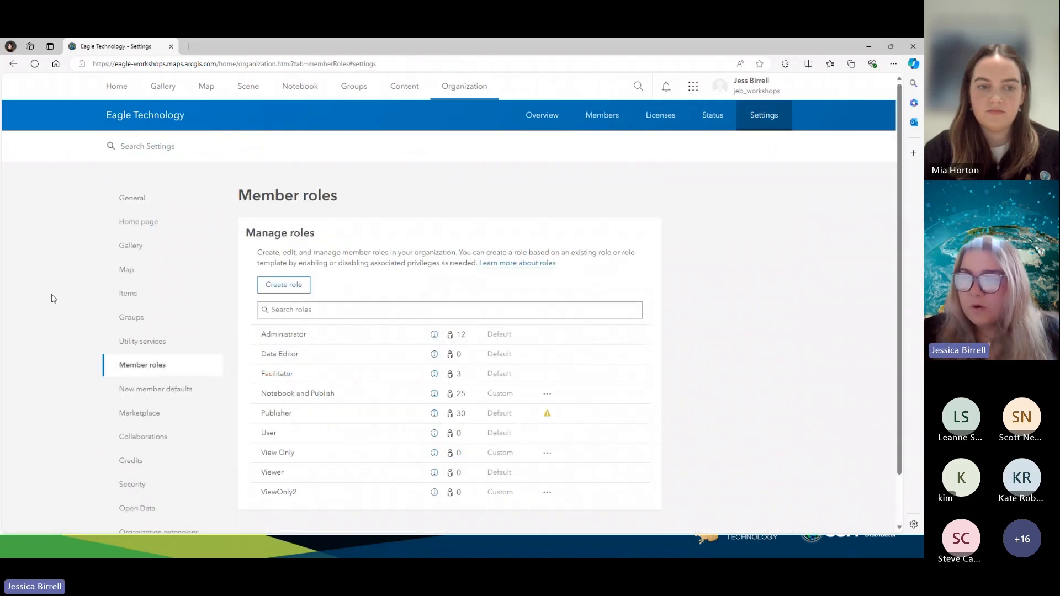
scroll(53, 298, down, 1)
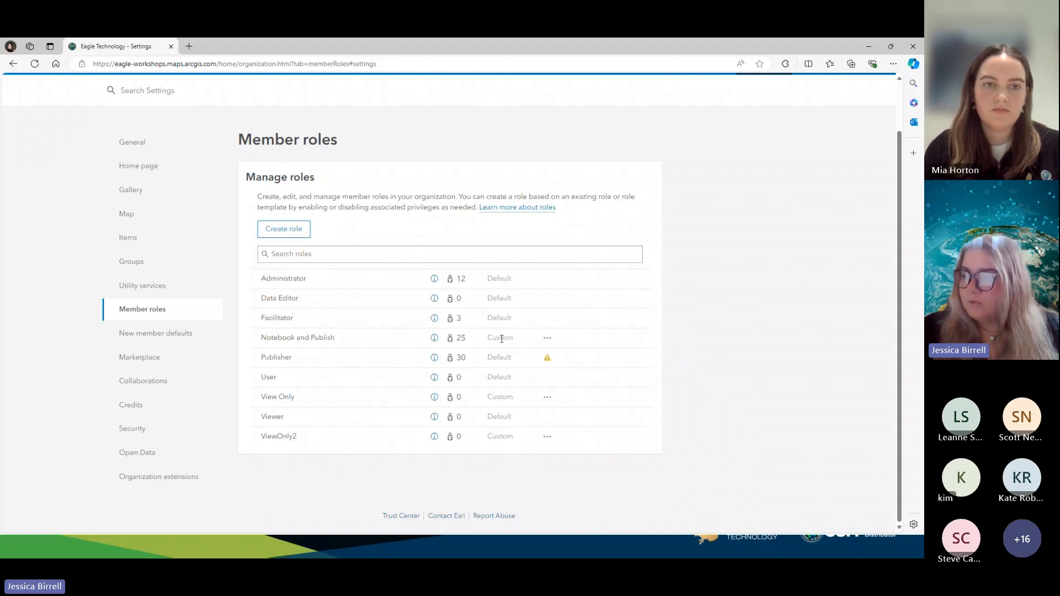
drag(517, 339, 486, 343)
click(716, 329)
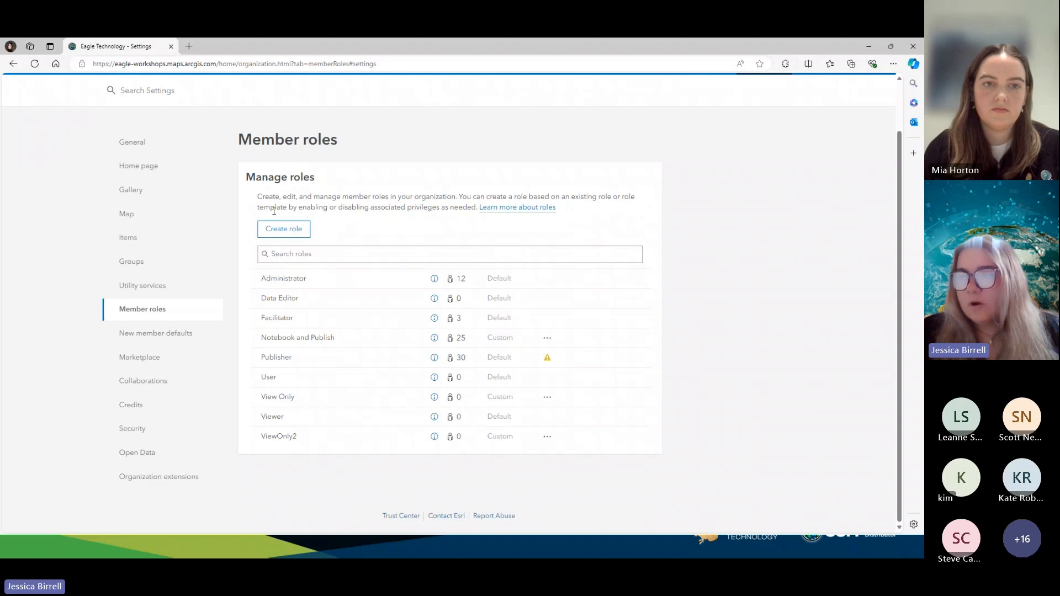
Step: Start creating a member role named "Low user" with the description "lower user"
click(307, 226)
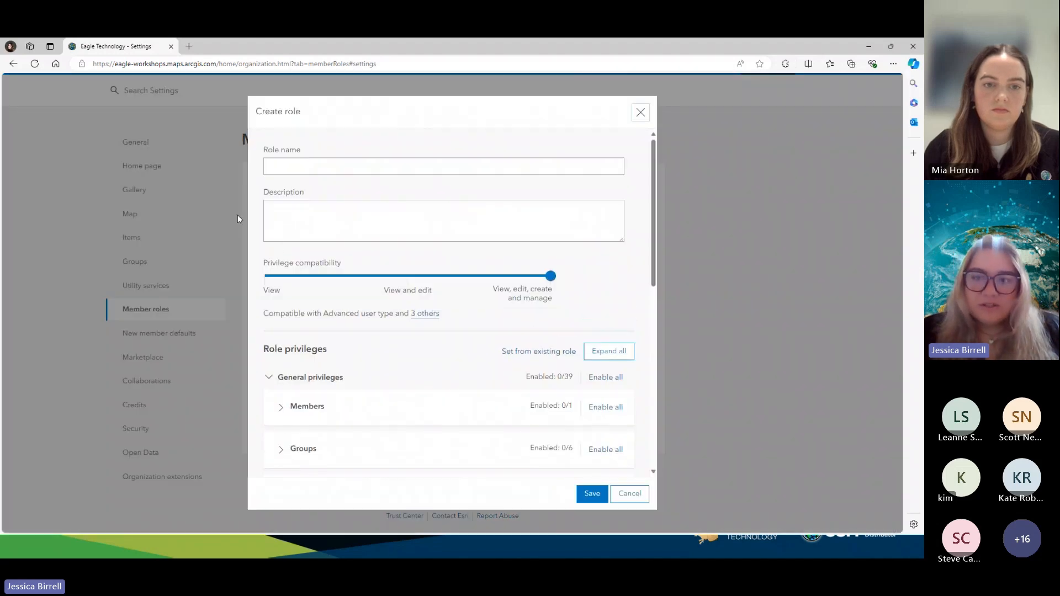
click(327, 168)
text(Low user)
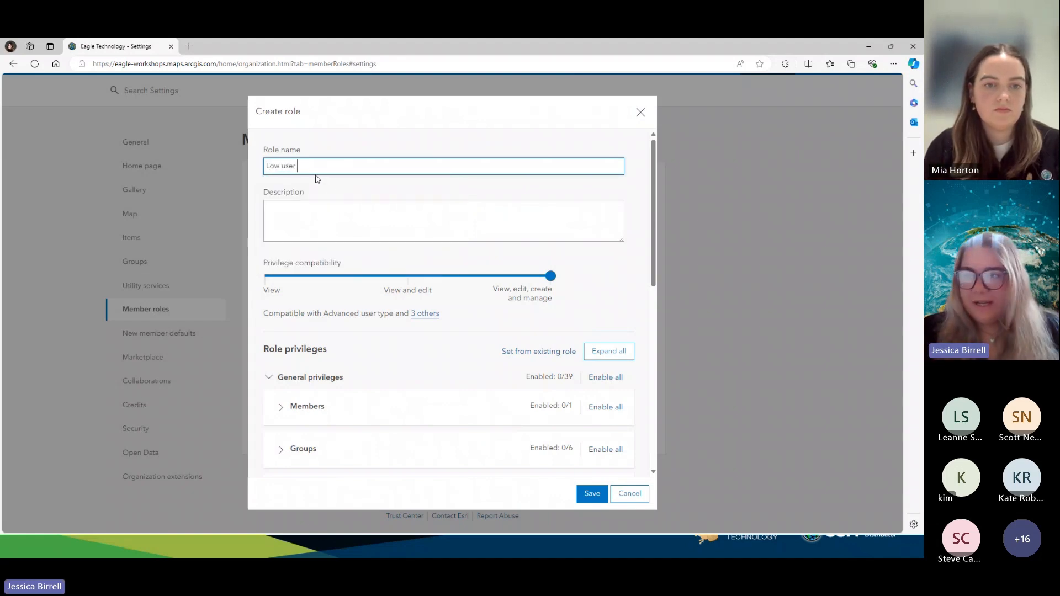
click(371, 224)
text(lower)
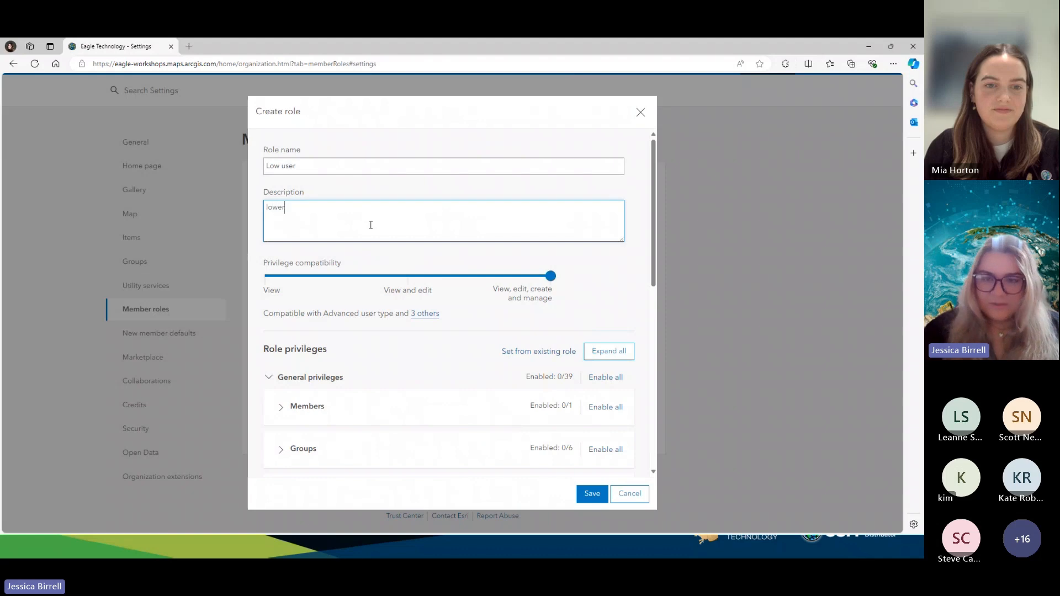
text( user)
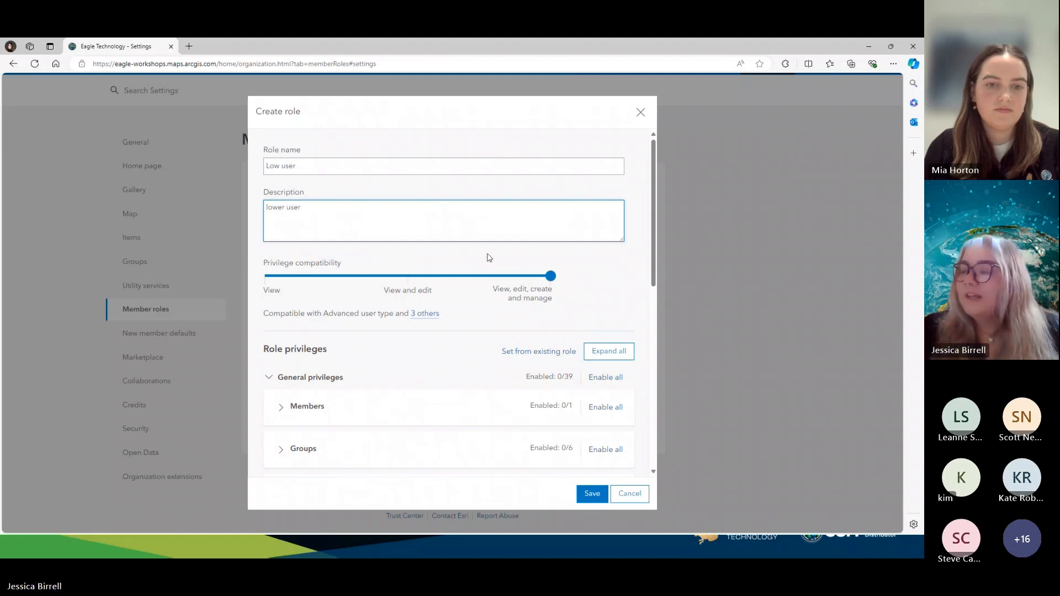
click(599, 273)
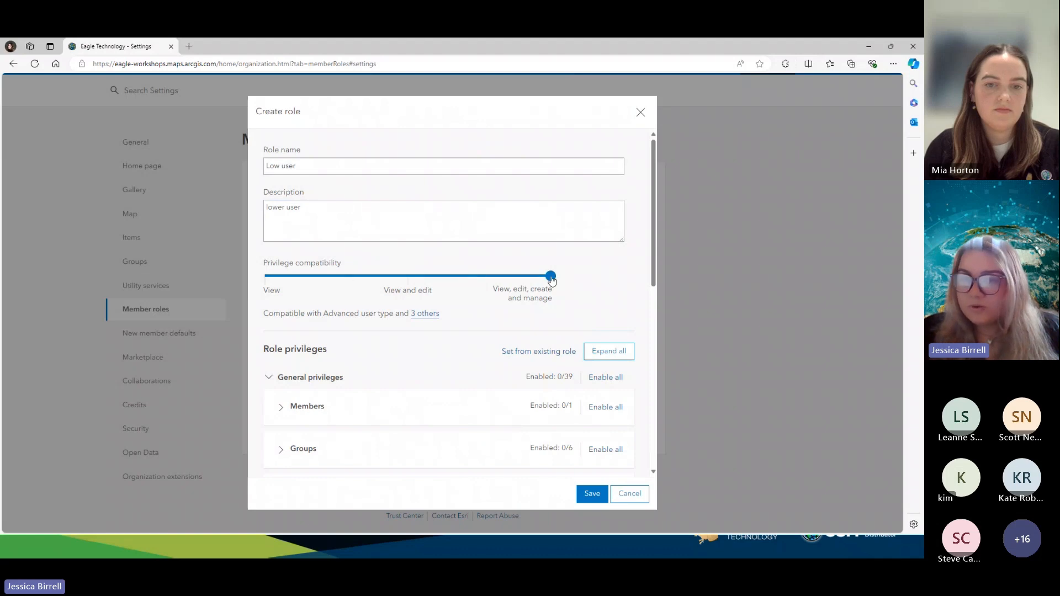
Step: Expand all role privileges and enable only Spatial Analysis and Imagery Analysis under Premium Content and Services
scroll(608, 273, down, 2)
click(611, 266)
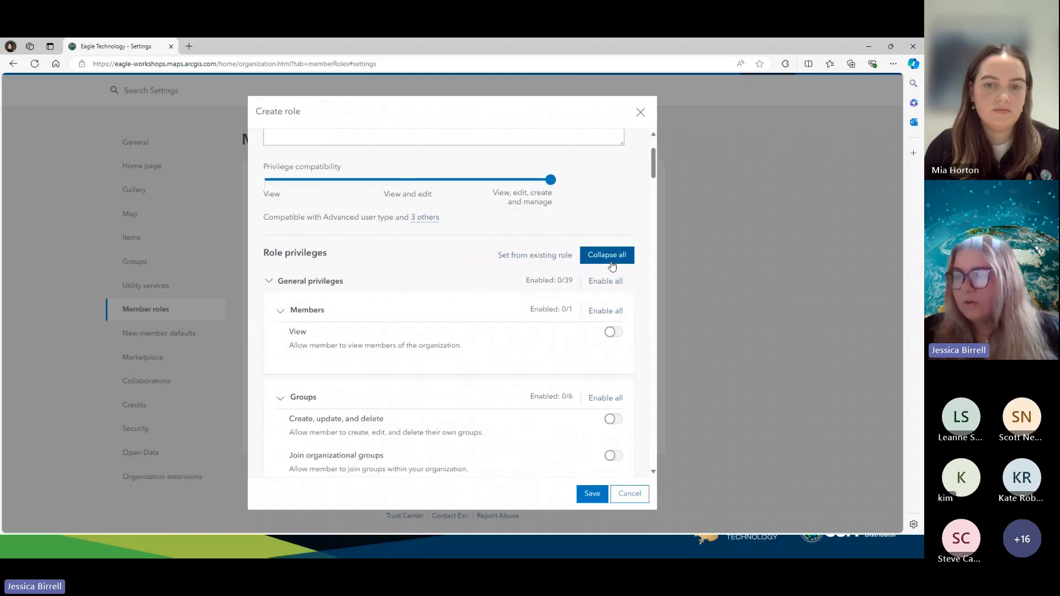
scroll(400, 372, down, 3)
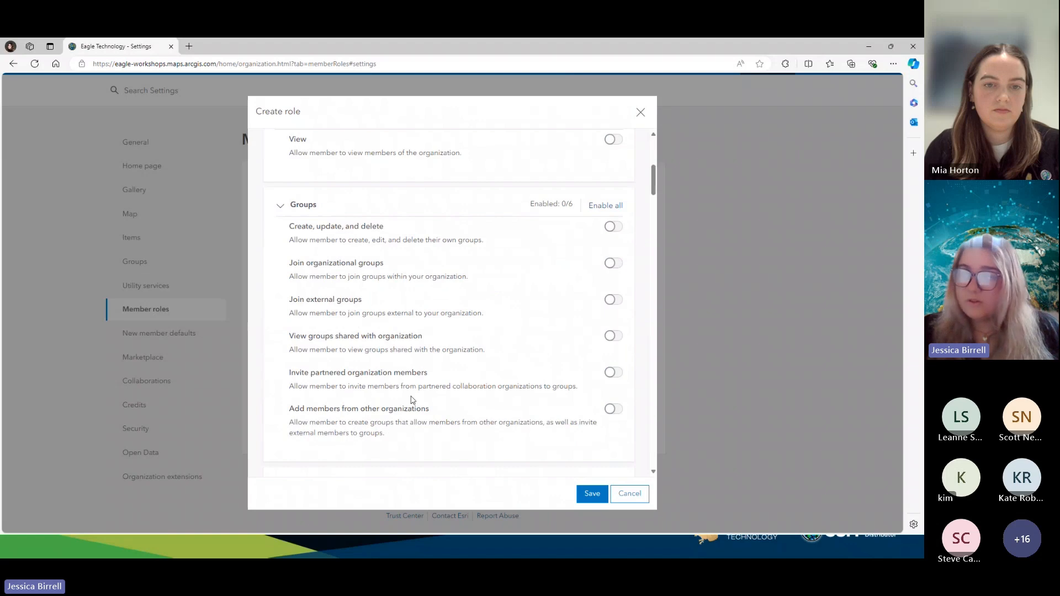
scroll(411, 397, down, 9)
scroll(409, 396, down, 10)
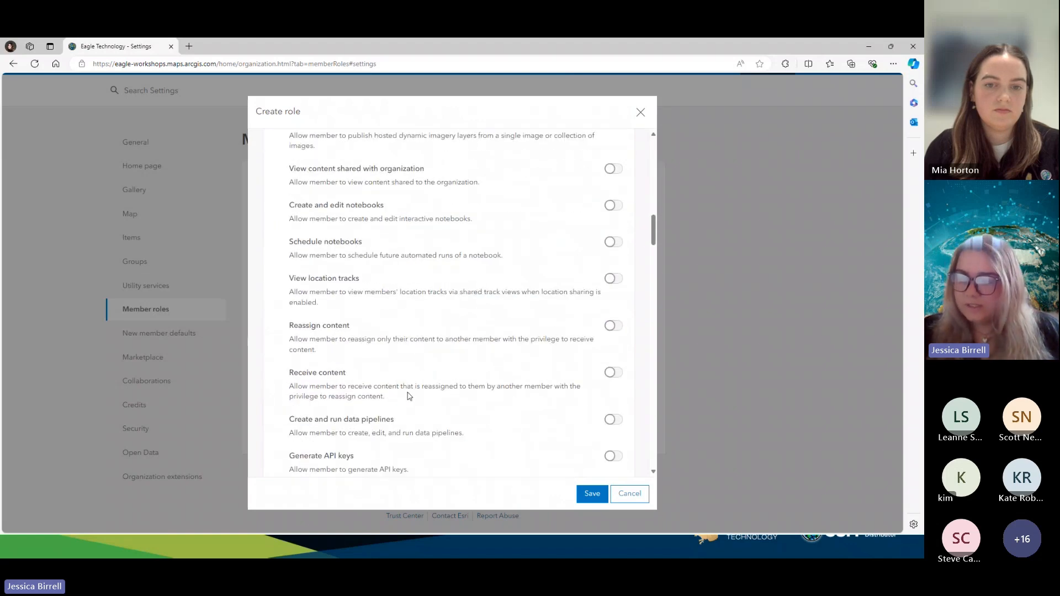
scroll(409, 396, down, 5)
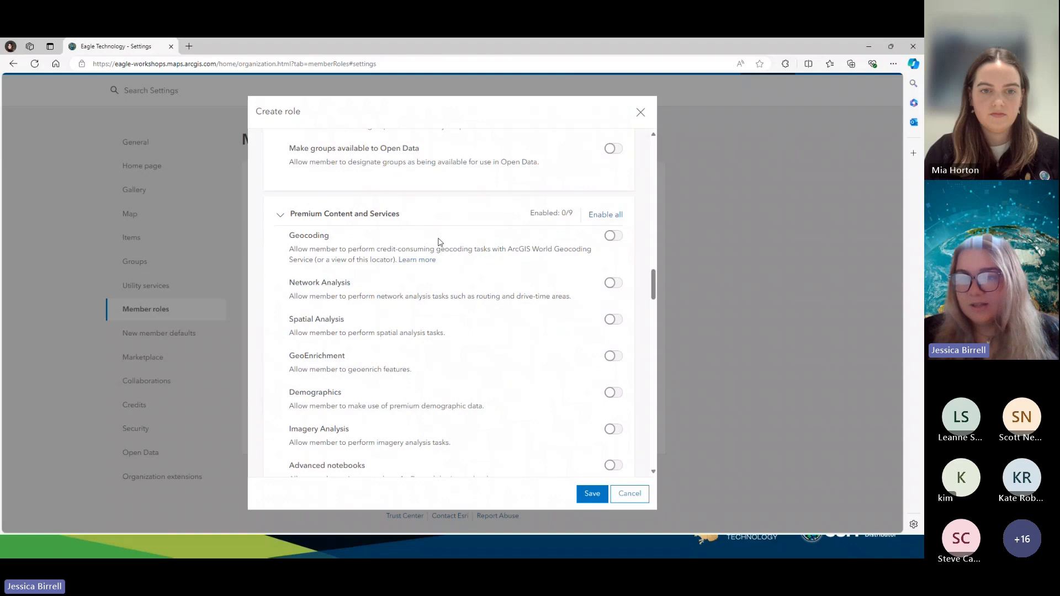
scroll(391, 308, down, 1)
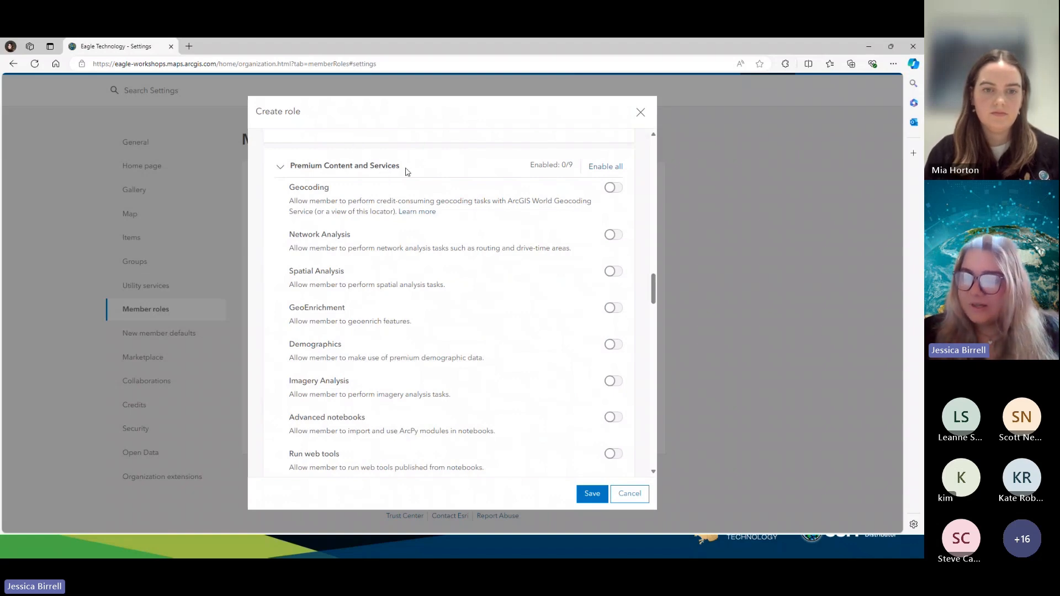
click(610, 189)
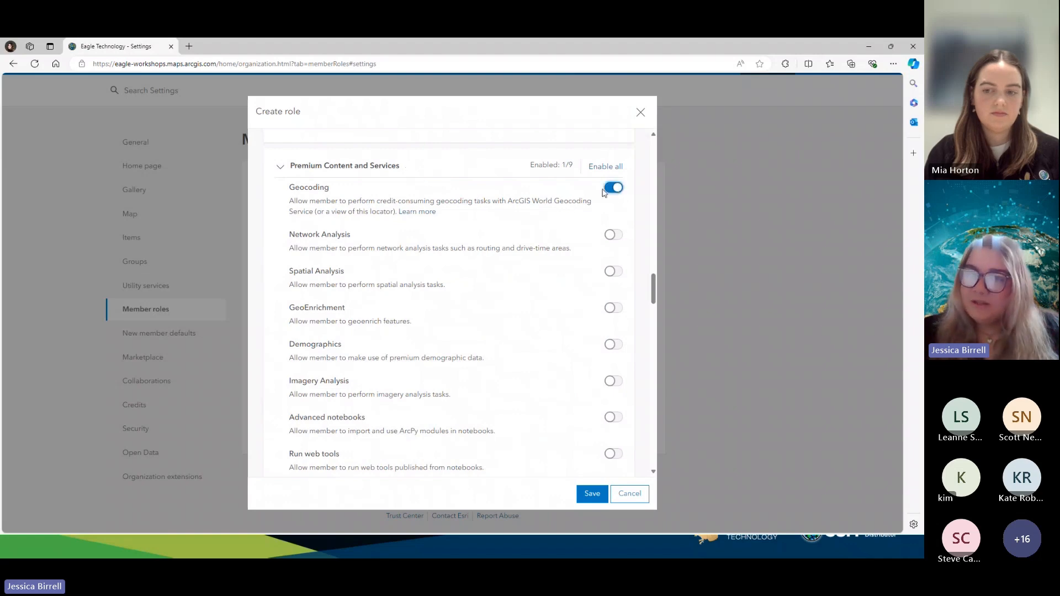
click(608, 189)
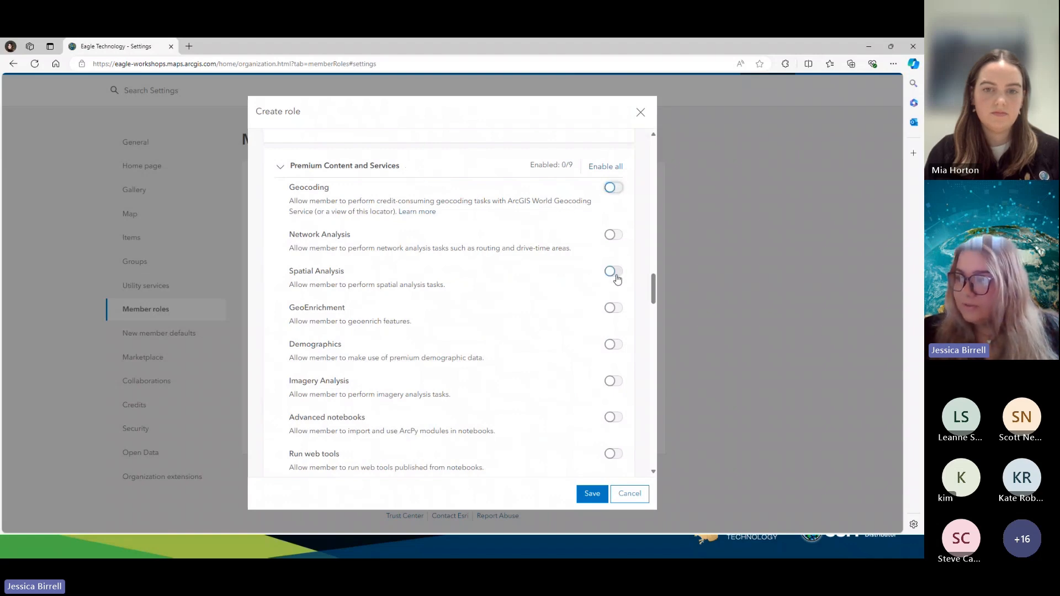
click(613, 272)
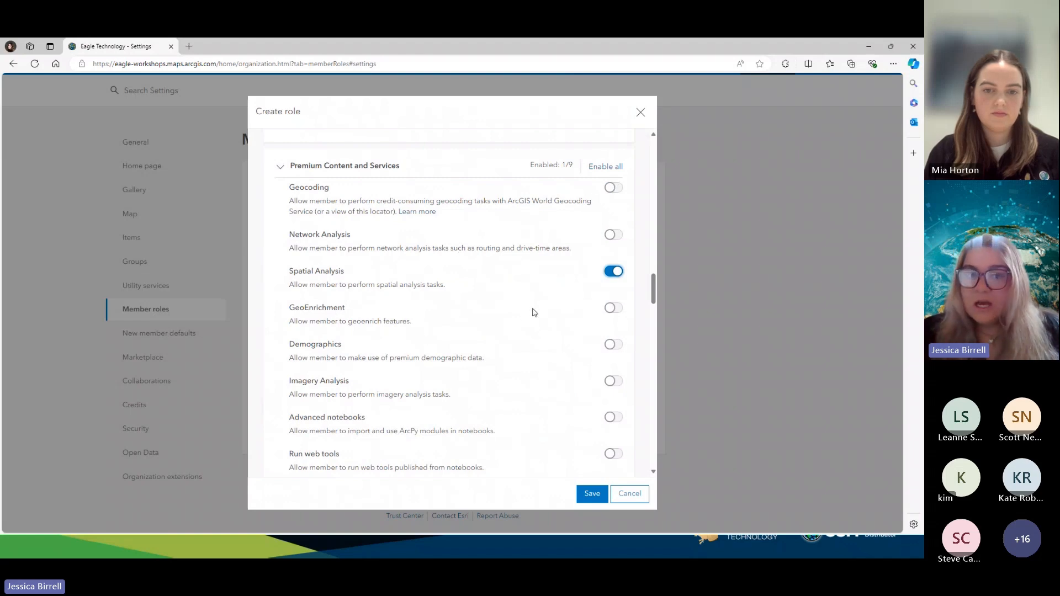
click(610, 381)
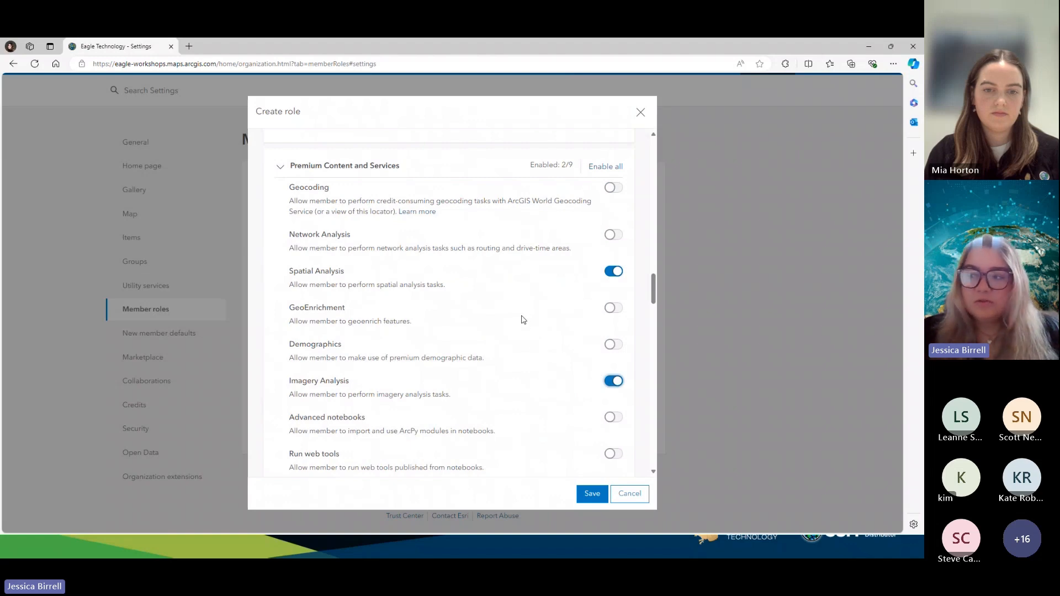
Step: Look through the remaining privileges, save the Low user role and highlight its Custom type in the roles list
scroll(522, 320, down, 2)
scroll(495, 408, up, 2)
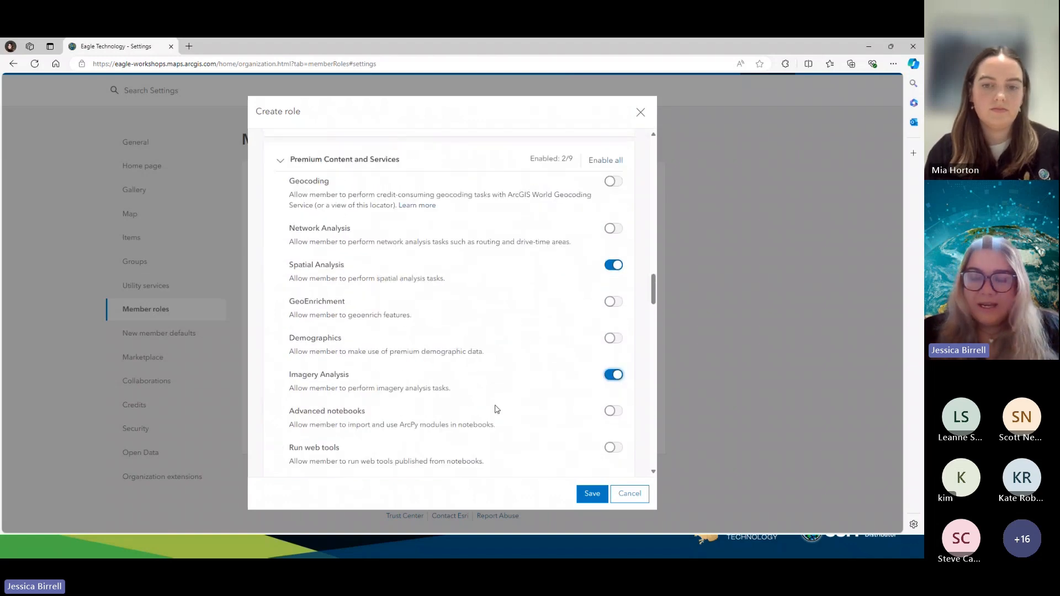
scroll(495, 409, down, 1)
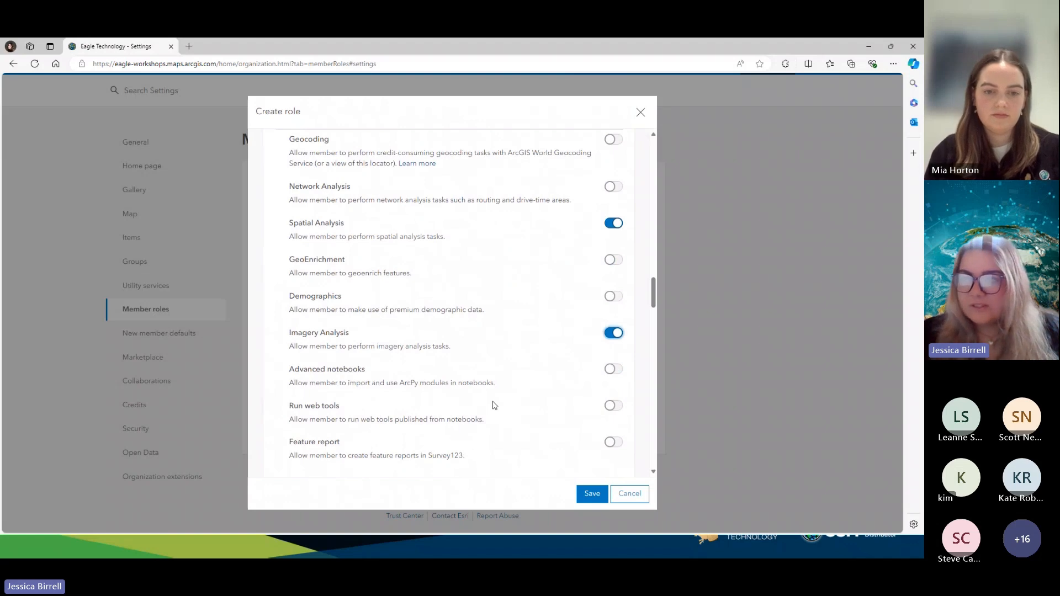
scroll(495, 406, up, 1)
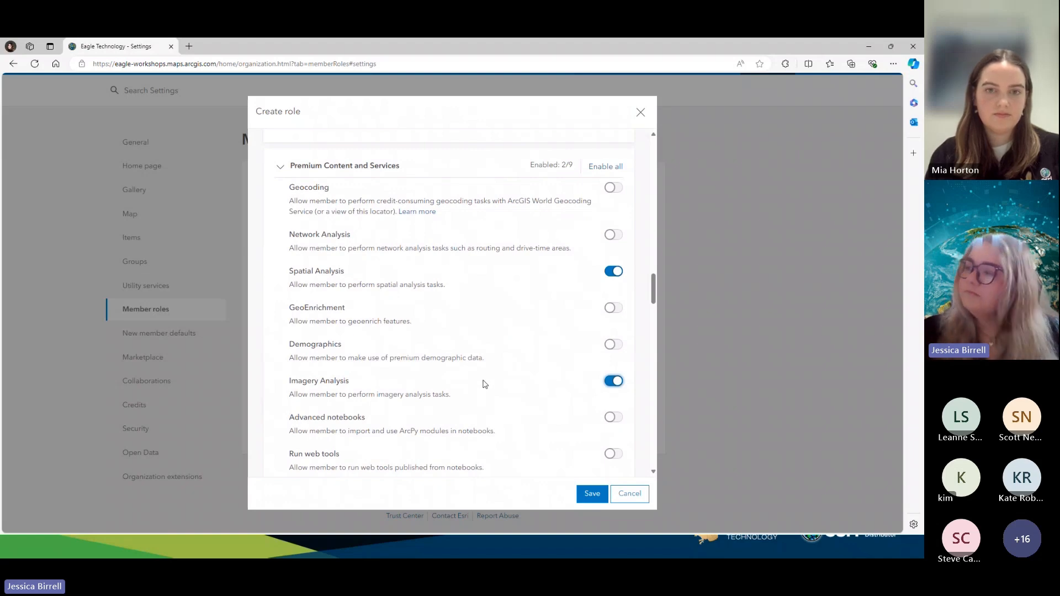
scroll(515, 379, down, 8)
scroll(516, 377, down, 5)
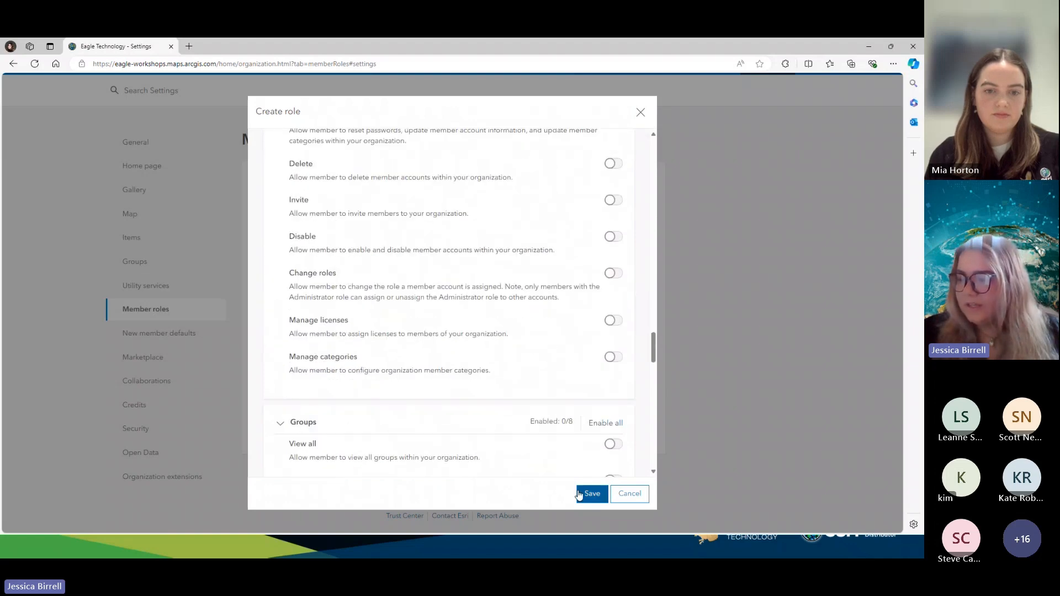
click(592, 494)
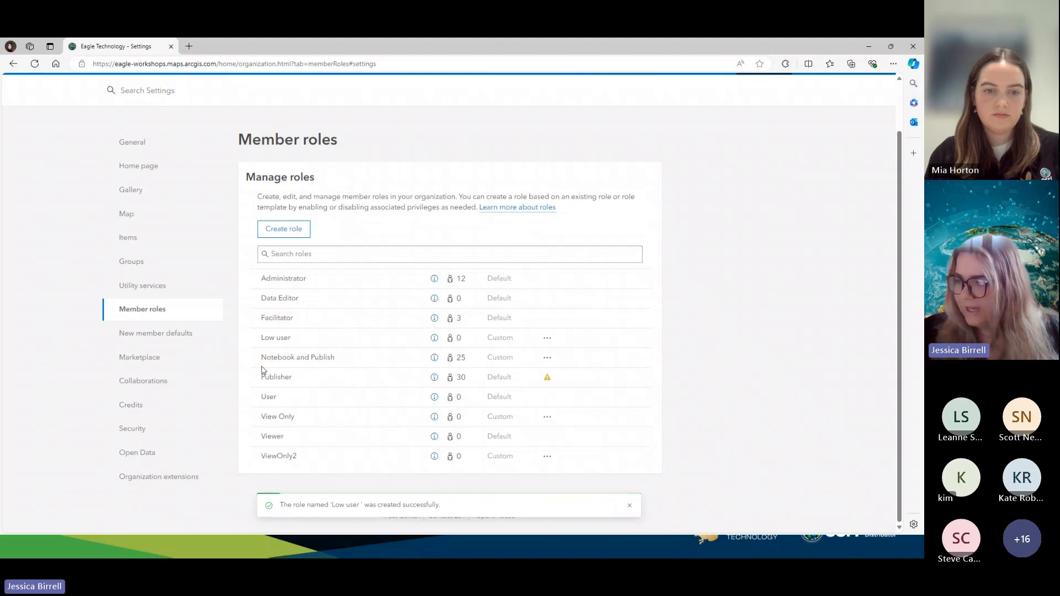
double_click(519, 335)
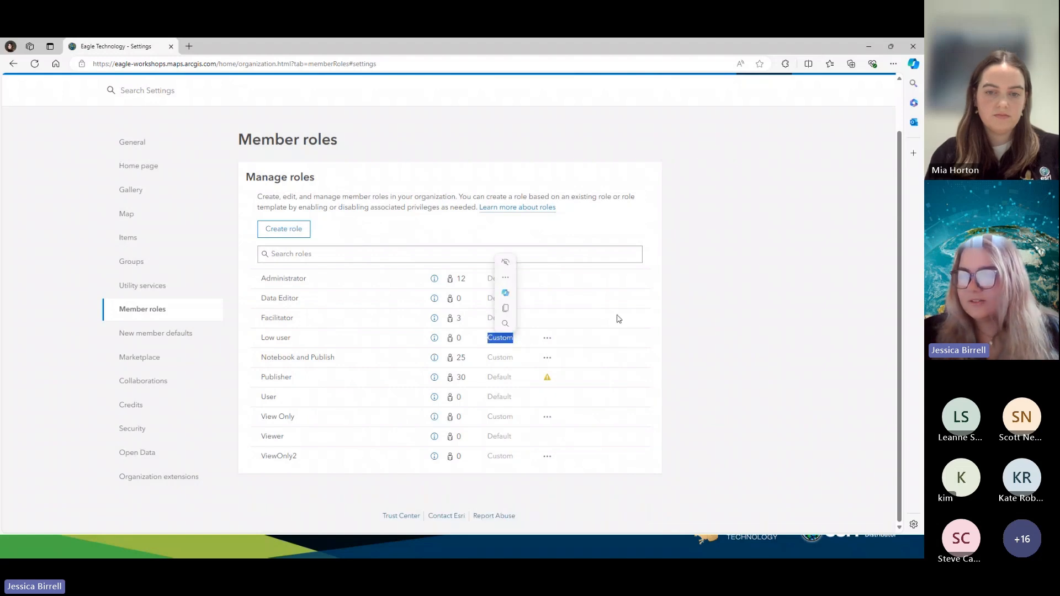
click(850, 274)
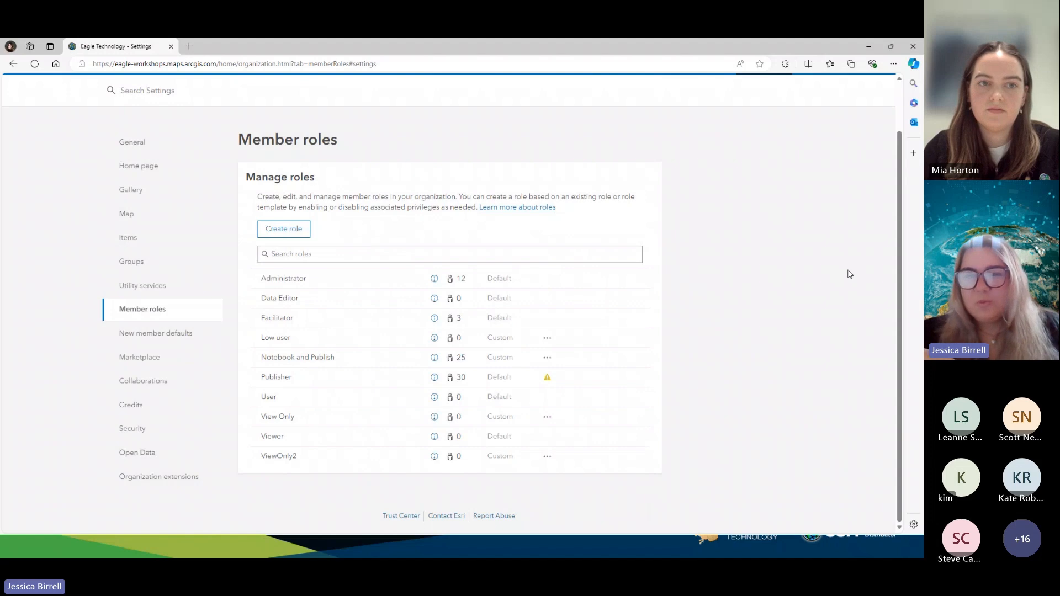
Step: Open the settings of the Basemap1 hosted feature layer from My content and go to its Feature layer (hosted) section
scroll(863, 274, up, 1)
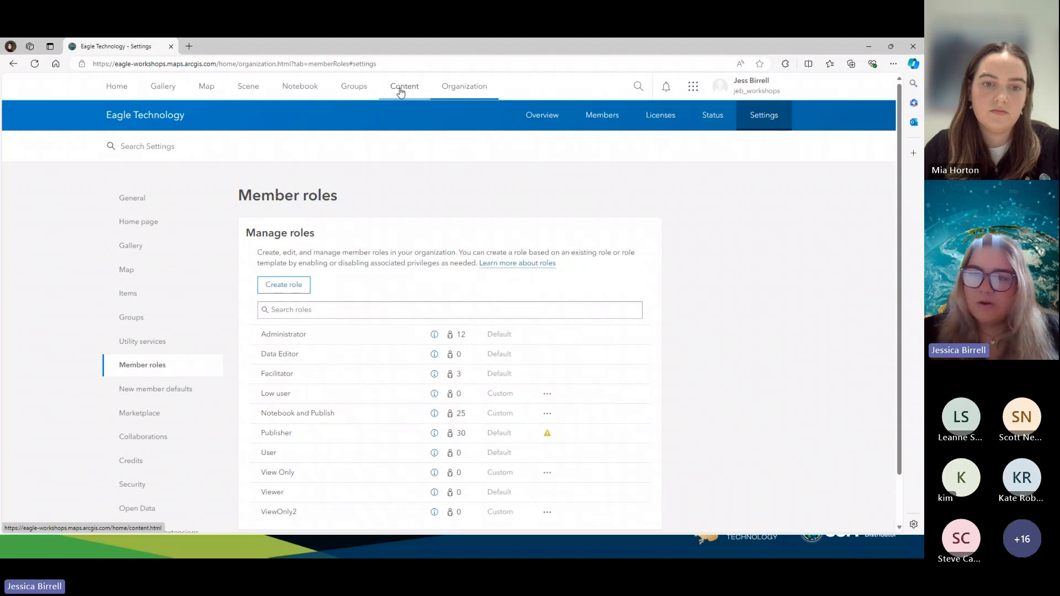
click(401, 88)
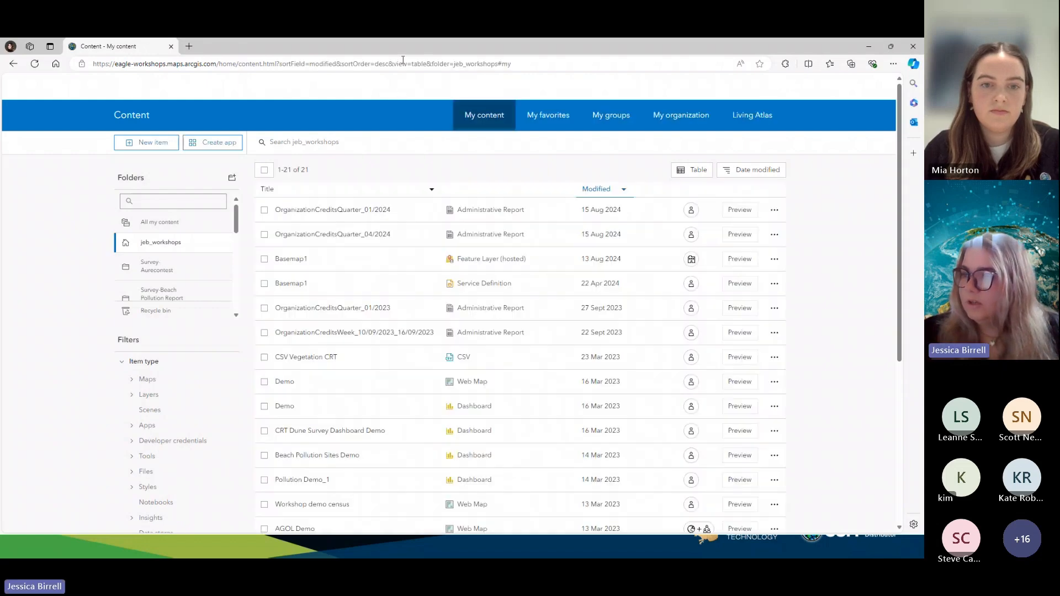
click(297, 261)
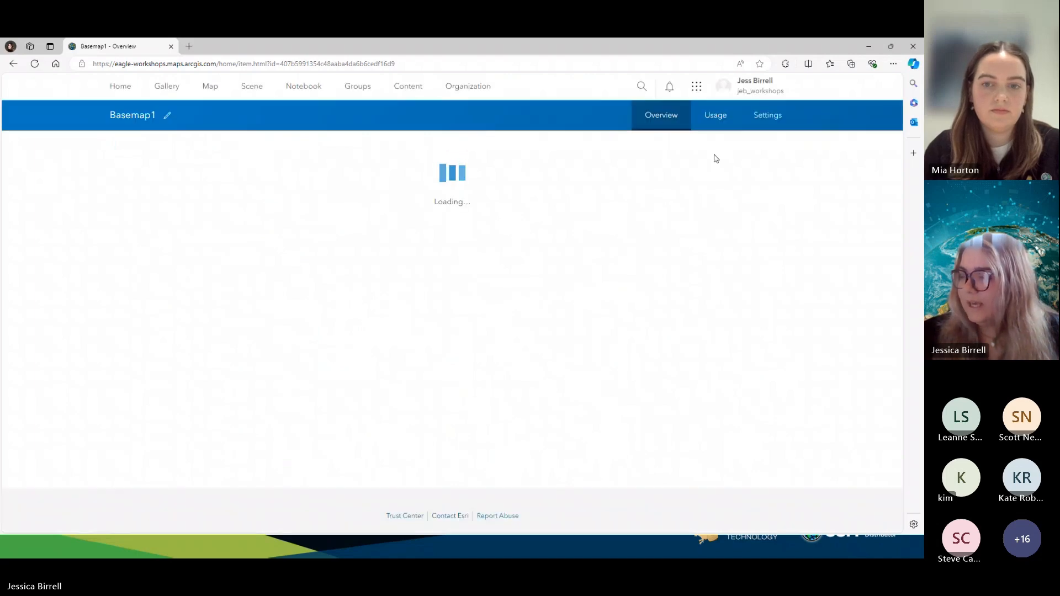
click(752, 126)
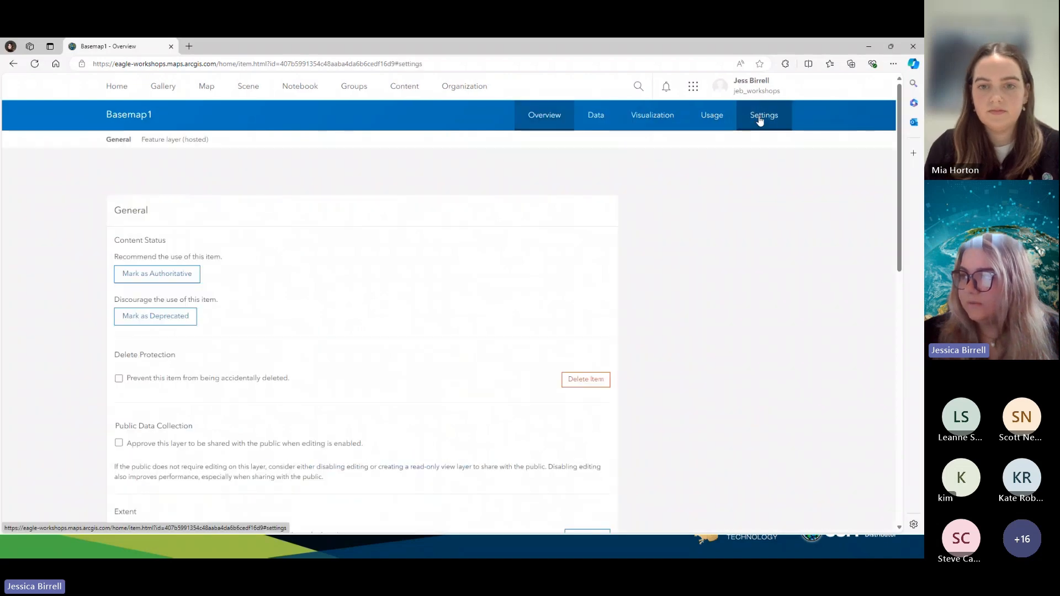
scroll(323, 304, down, 8)
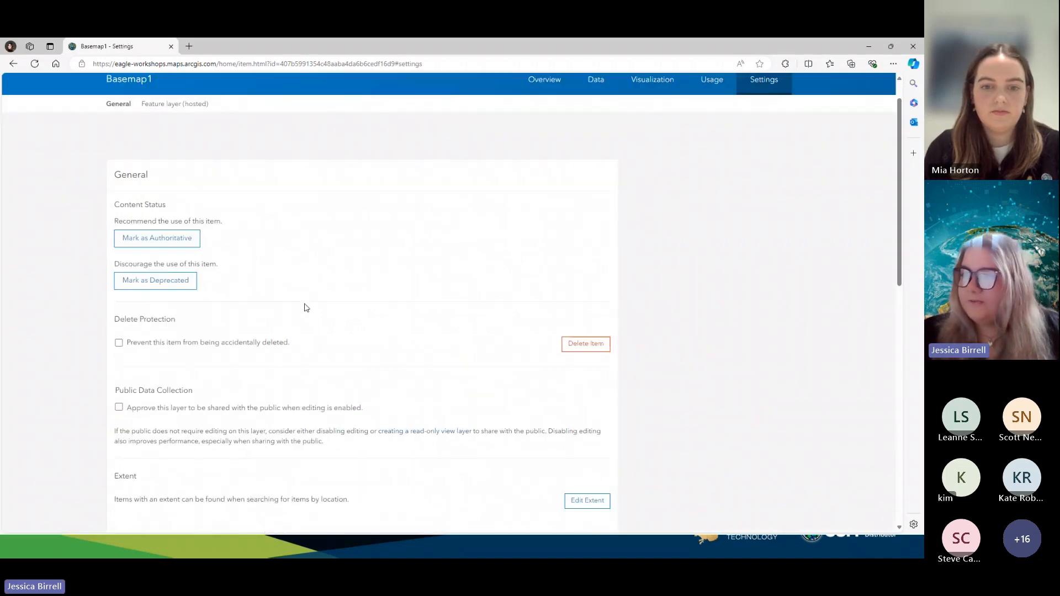
scroll(302, 301, down, 1)
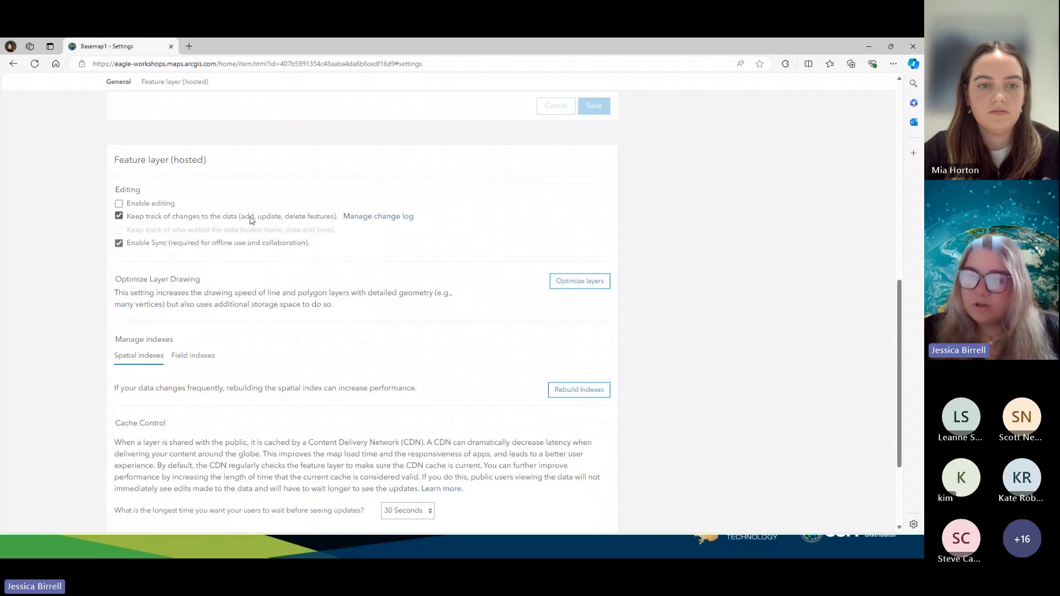
Step: Trim the Basemap1 layer's change log, keeping 30 days of changes
click(366, 219)
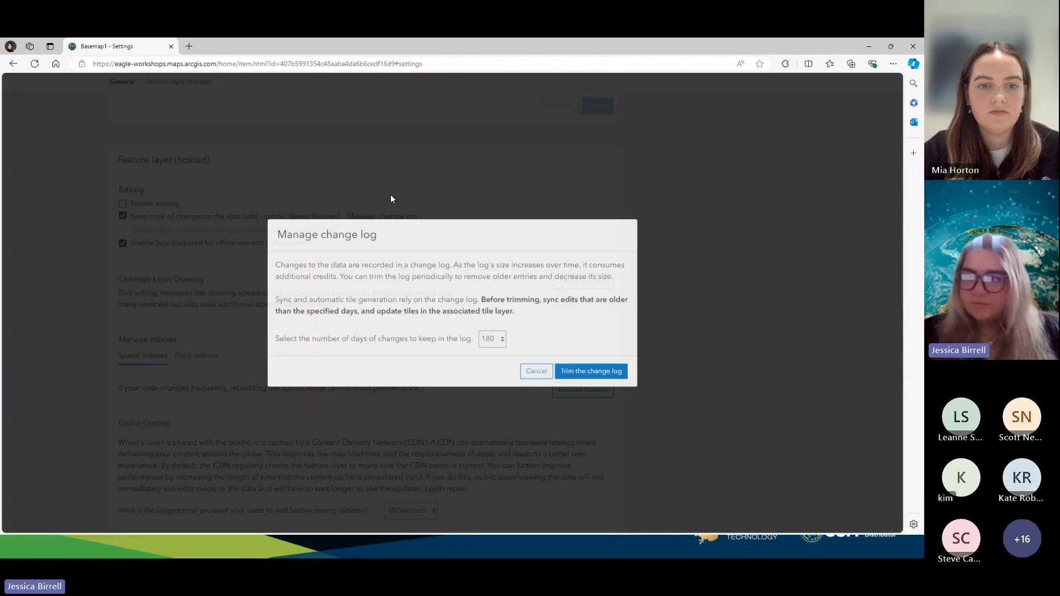
click(493, 345)
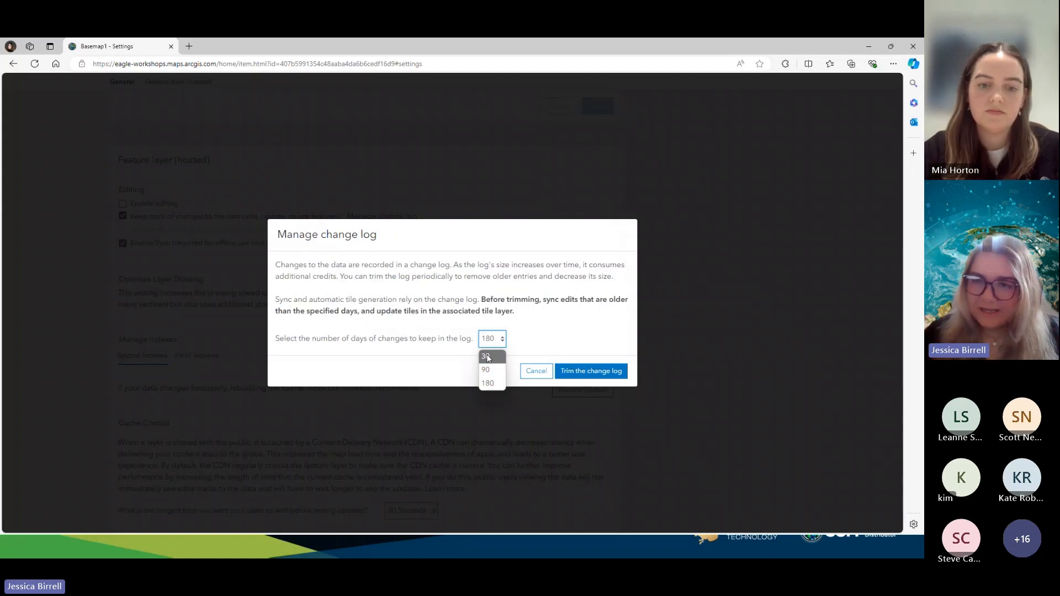
click(487, 357)
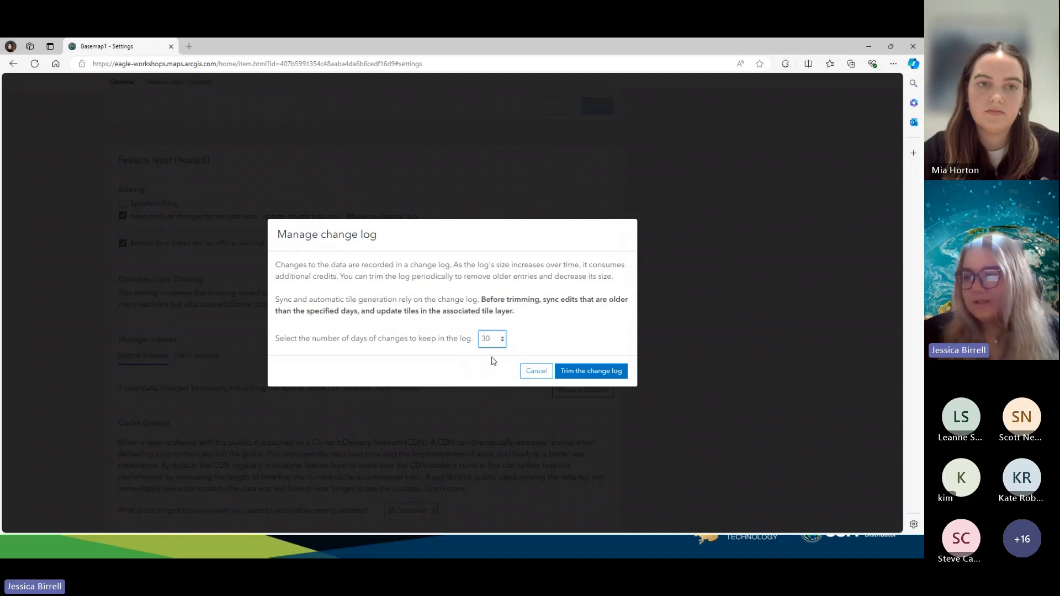
click(568, 370)
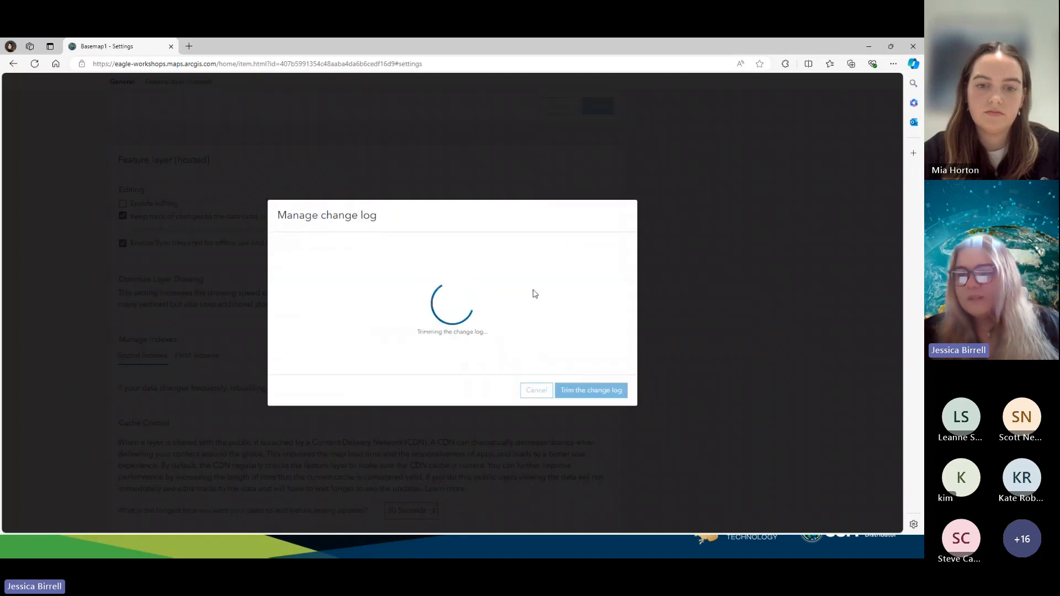